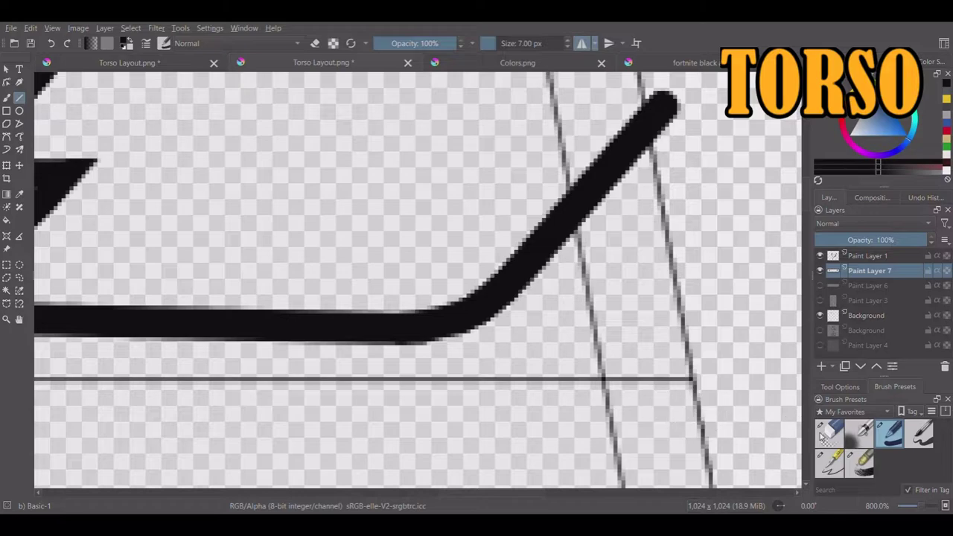
Switch to the round eraser brush preset.
click(824, 434)
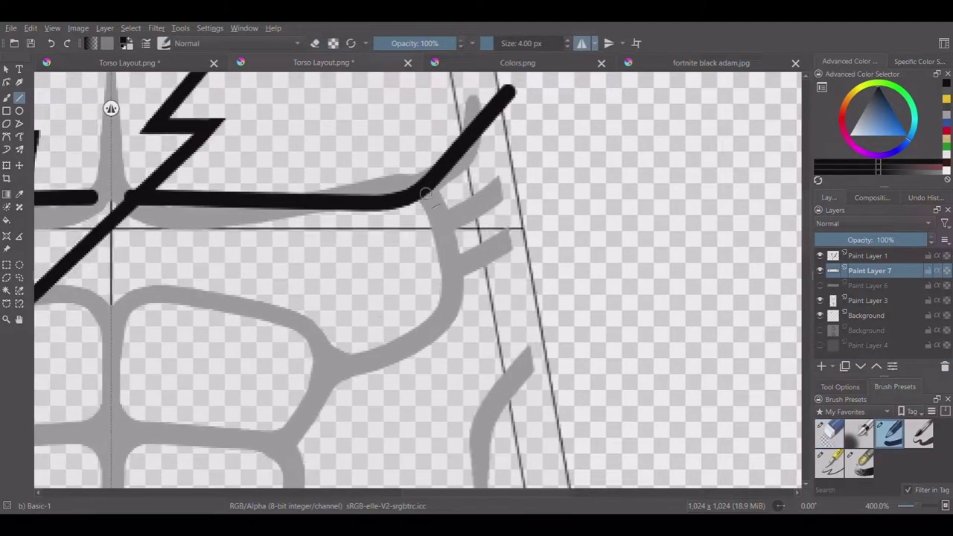
Draw two parallel shoulder diagonals, a torso side line and a horizontal chest line.
drag(416, 200, 579, 401)
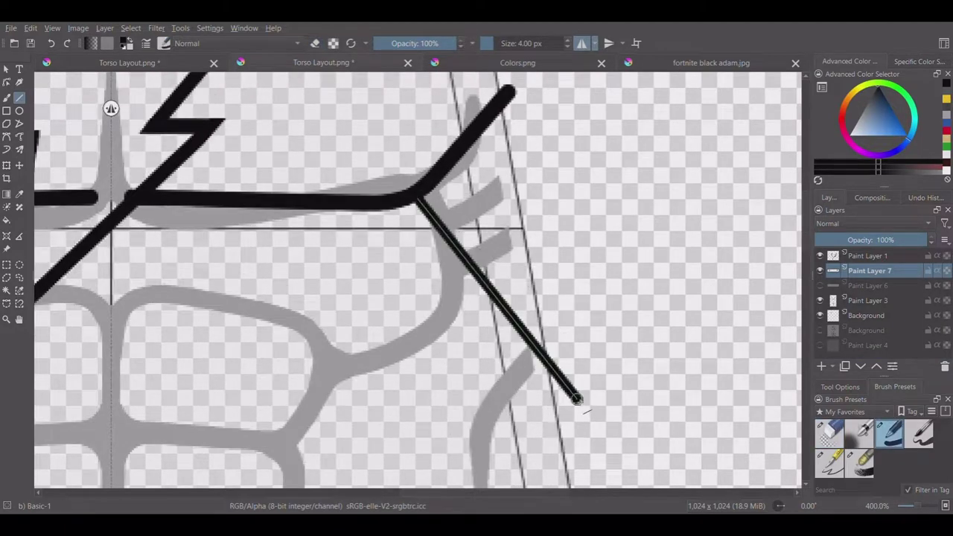
drag(450, 168, 616, 367)
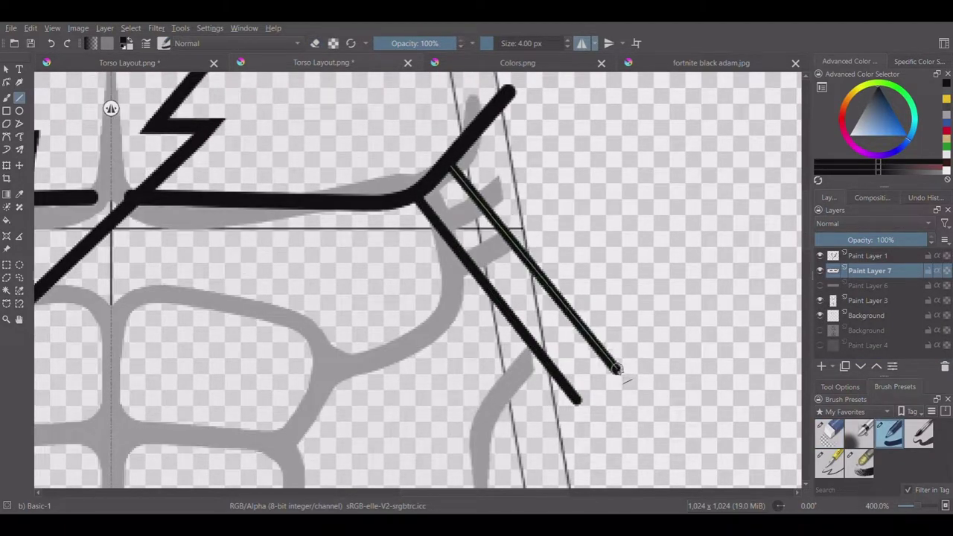
key(e)
key(e)
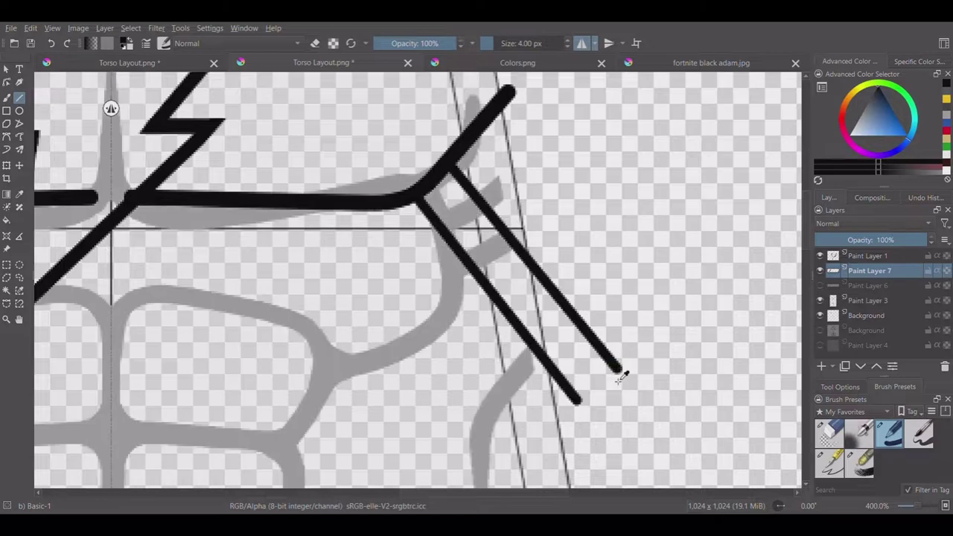
drag(618, 371, 452, 161)
key(e)
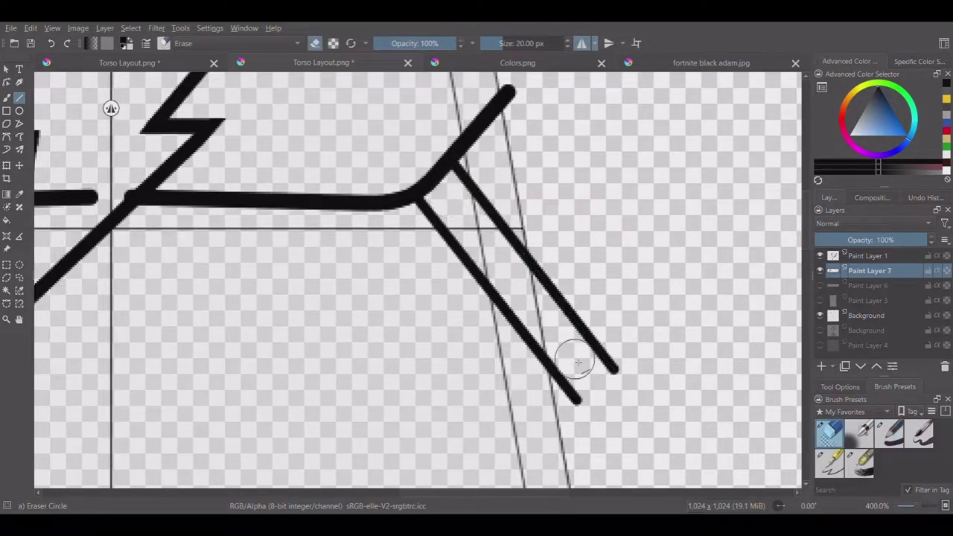
key(e)
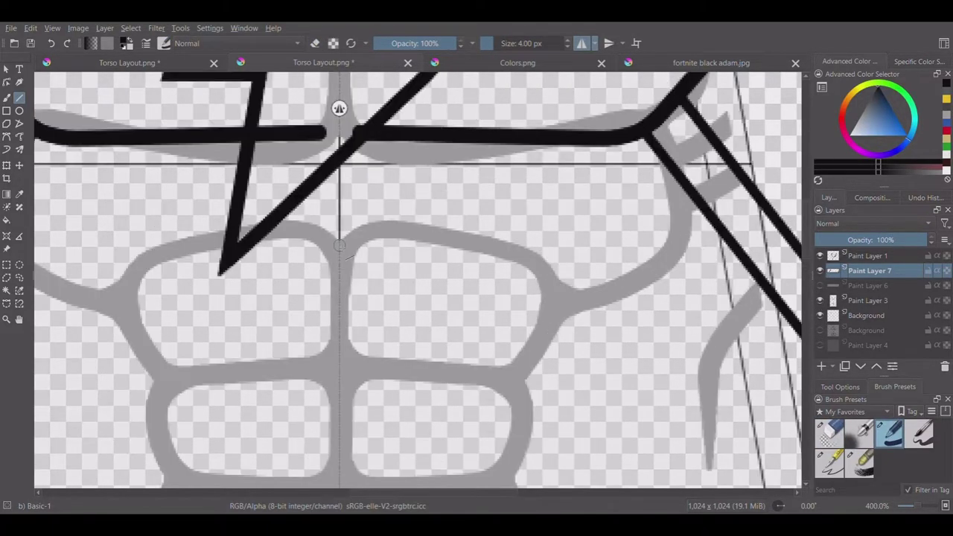
drag(691, 244, 733, 245)
Add the lower horizontal line and mirrored waist diagonals, trimming crossings and a gap.
key(minus)
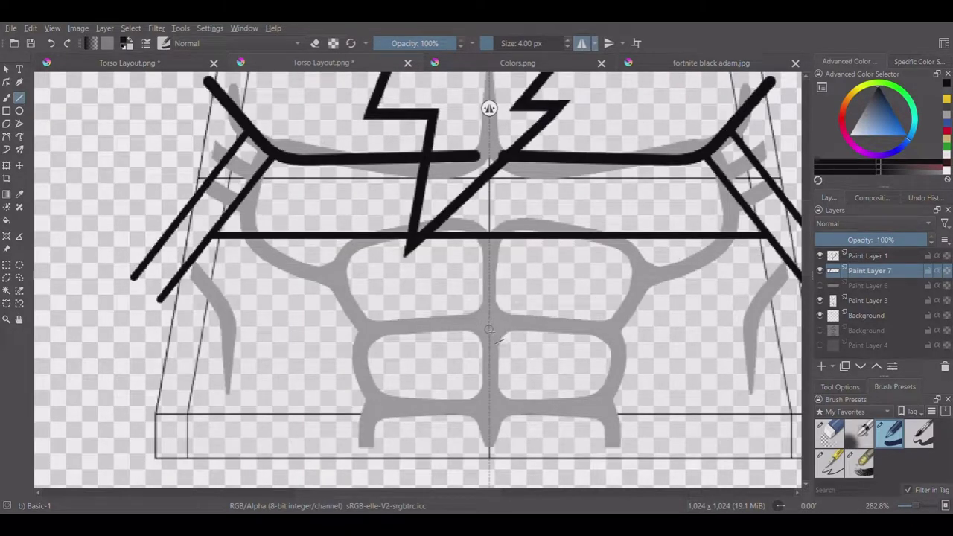
drag(524, 337, 442, 343)
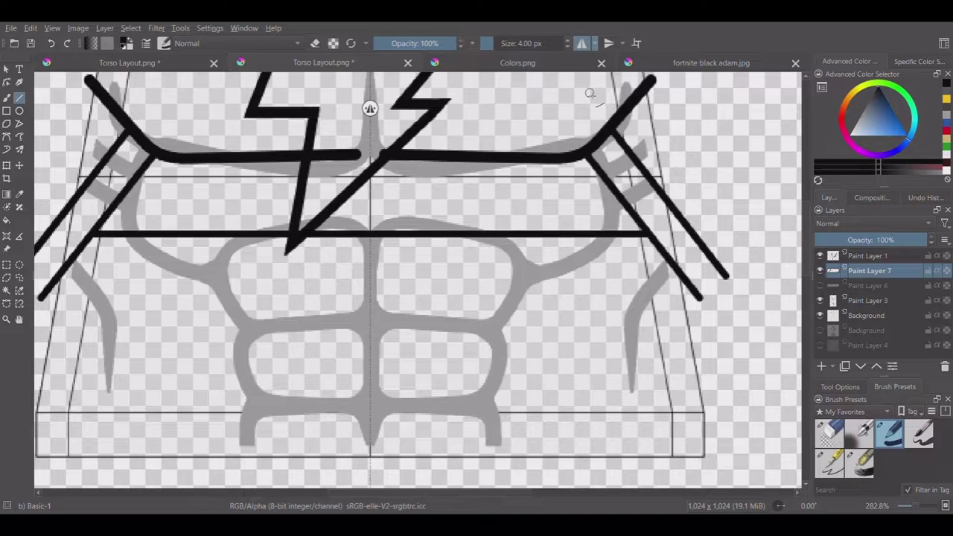
drag(667, 325, 697, 325)
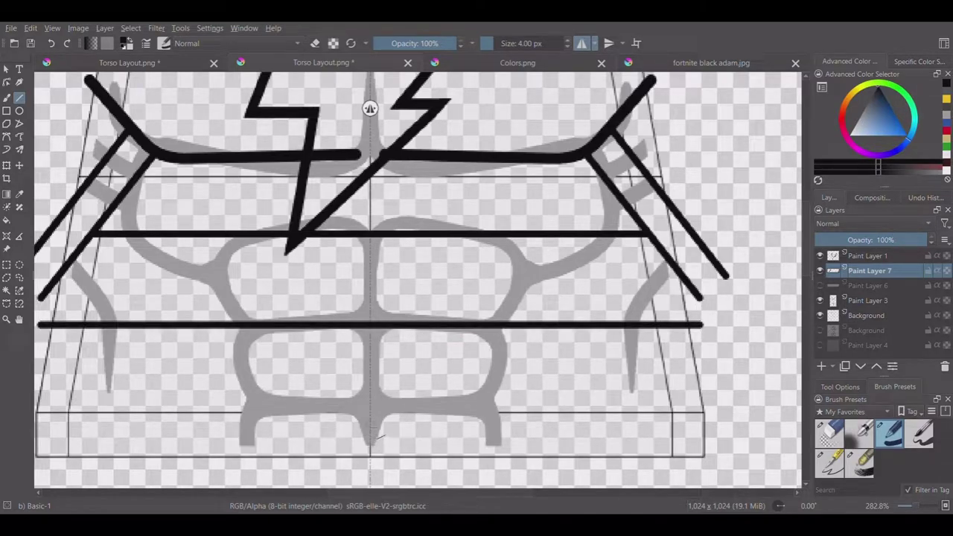
drag(726, 396, 727, 395)
key(minus)
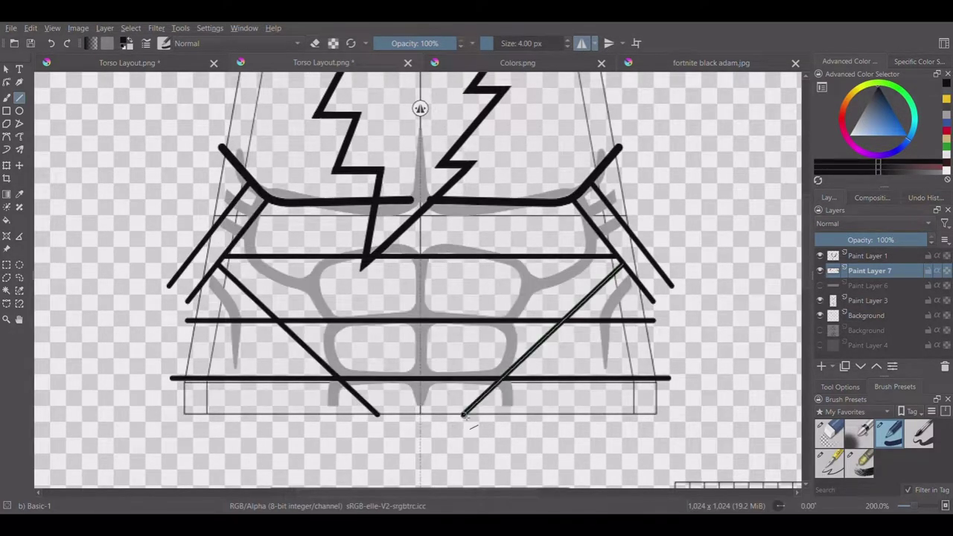
drag(618, 268, 460, 421)
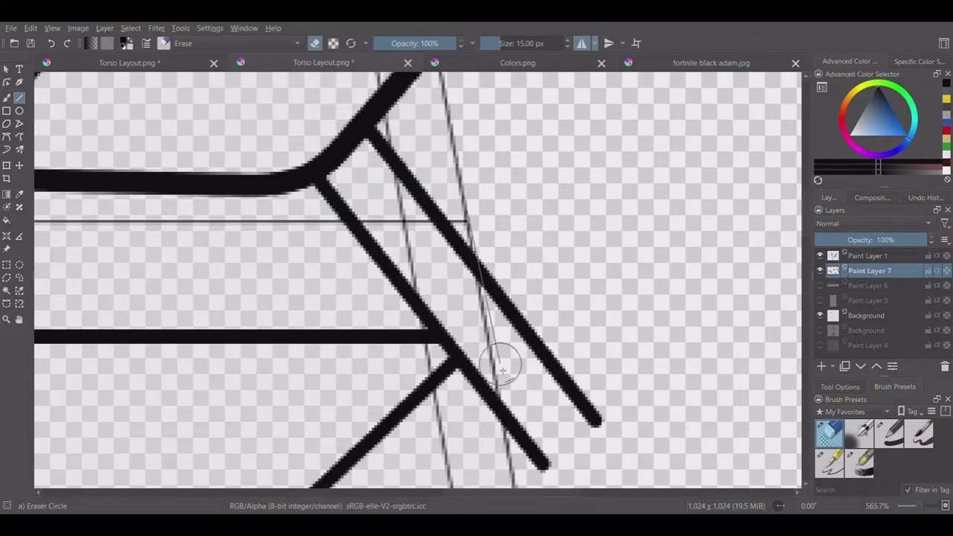
drag(503, 370, 516, 463)
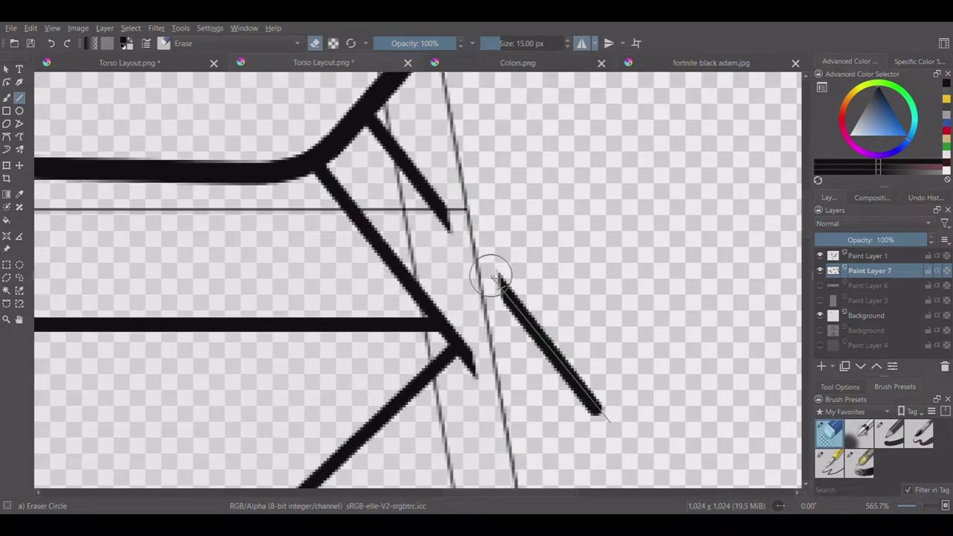
scroll(517, 301, up, 1)
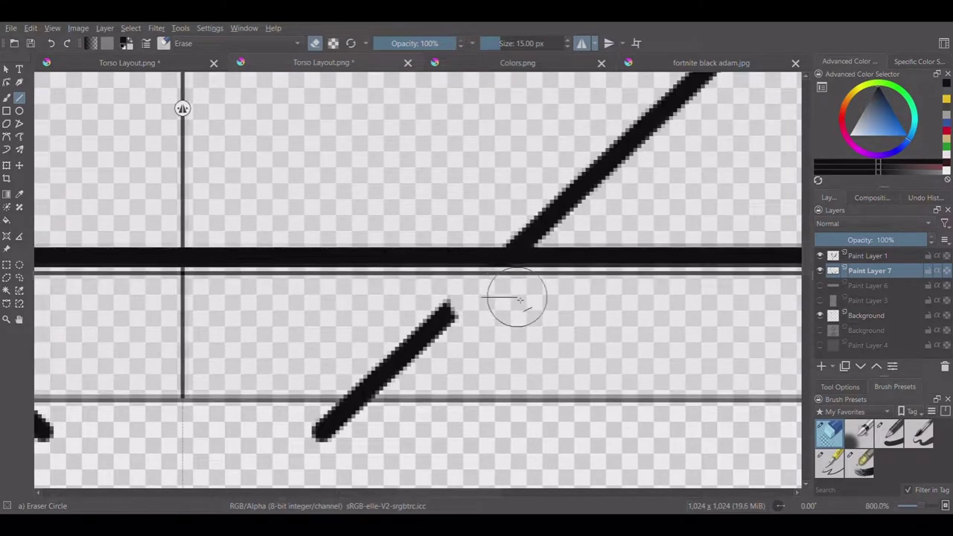
drag(496, 336, 470, 359)
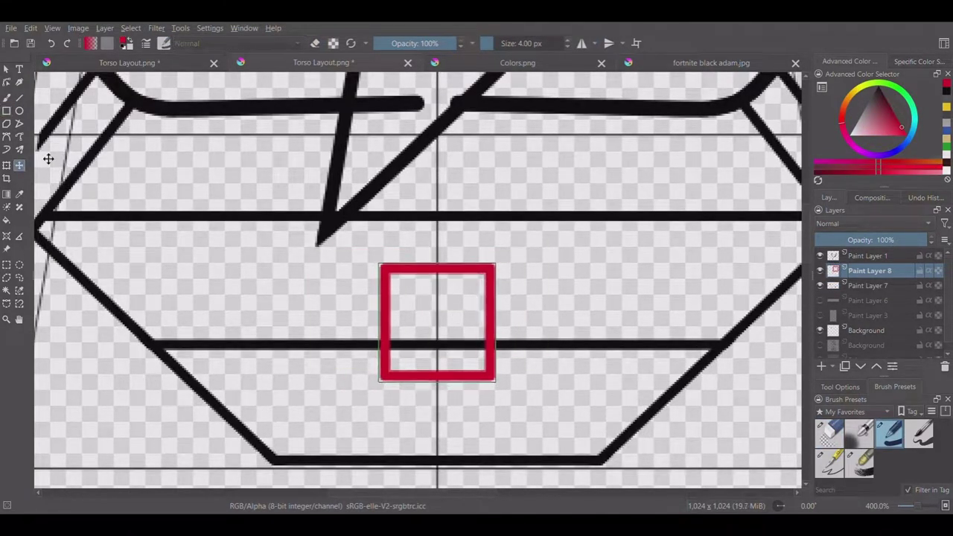
Place a third red guide square and group the red square layers with Ctrl+G.
drag(467, 290, 682, 295)
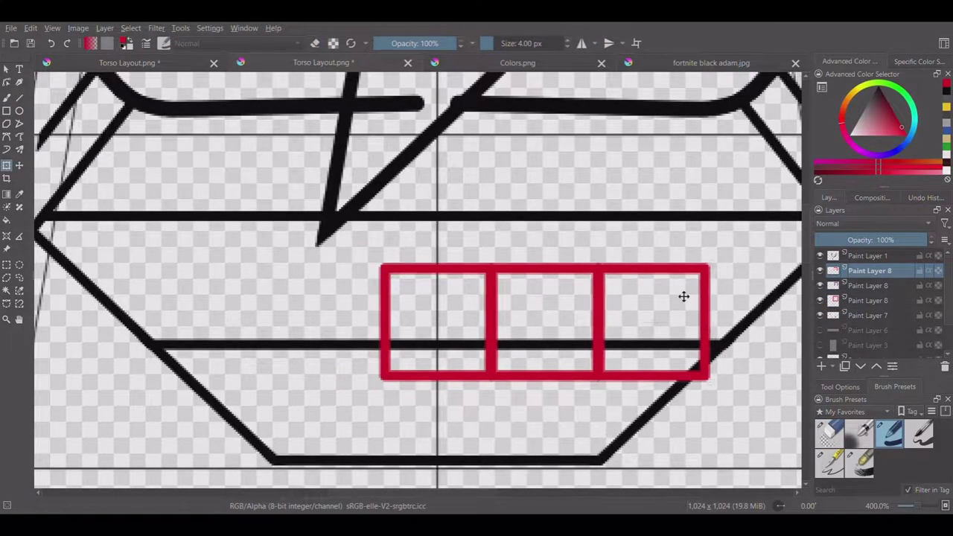
shift+click(868, 300)
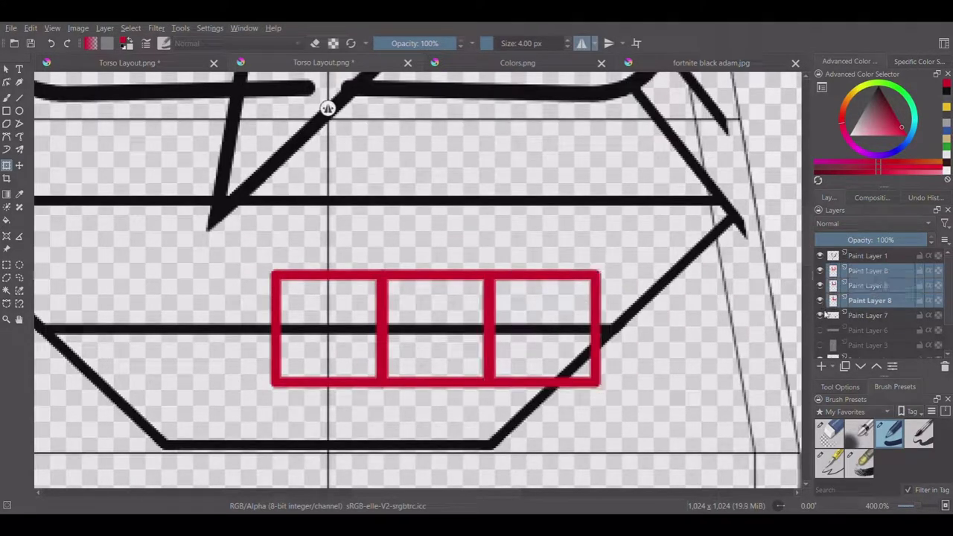
key(ctrl+g)
scroll(447, 314, up, 1)
scroll(374, 256, up, 1)
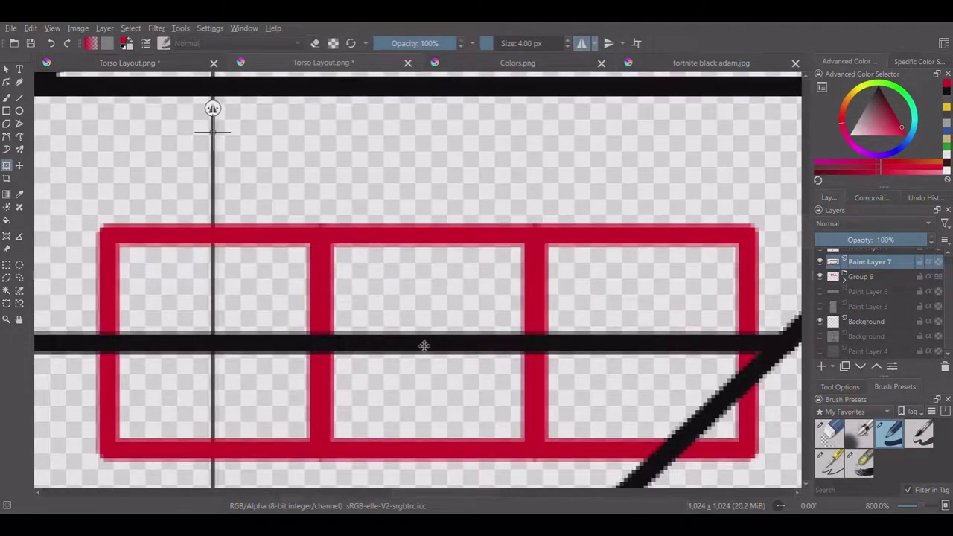
drag(683, 354, 616, 331)
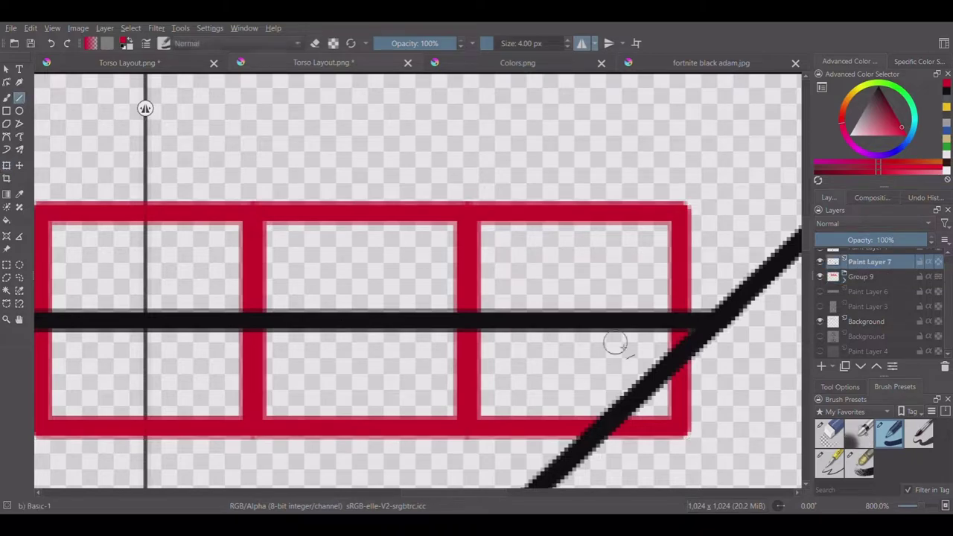
Trim the belt line's right end, draw a diagonal from the belt junction, erase belt overlap.
key(d)
key(e)
drag(715, 322, 631, 322)
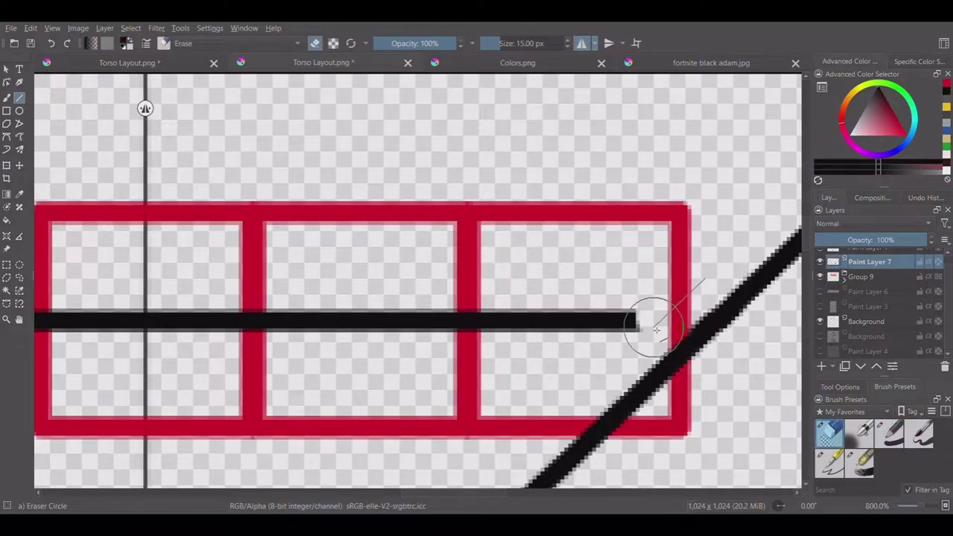
key(e)
mouse_move(681, 344)
mouse_down()
mouse_move(569, 216)
mouse_move(357, 210)
mouse_move(578, 208)
mouse_move(420, 203)
mouse_move(319, 305)
mouse_move(339, 294)
mouse_up()
click(830, 432)
mouse_move(417, 299)
mouse_down()
mouse_move(385, 309)
mouse_move(672, 276)
mouse_up()
scroll(672, 276, down, 8)
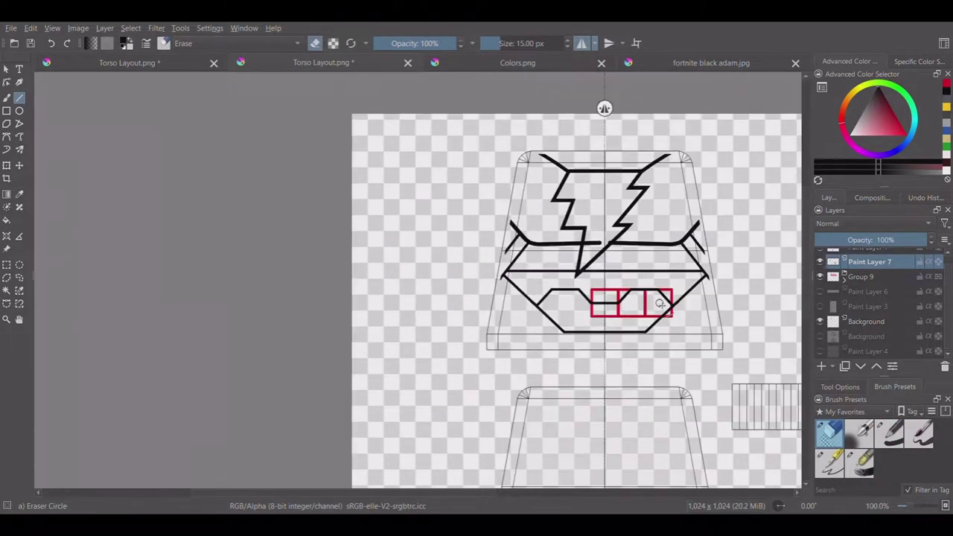
click(819, 276)
scroll(553, 325, up, 5)
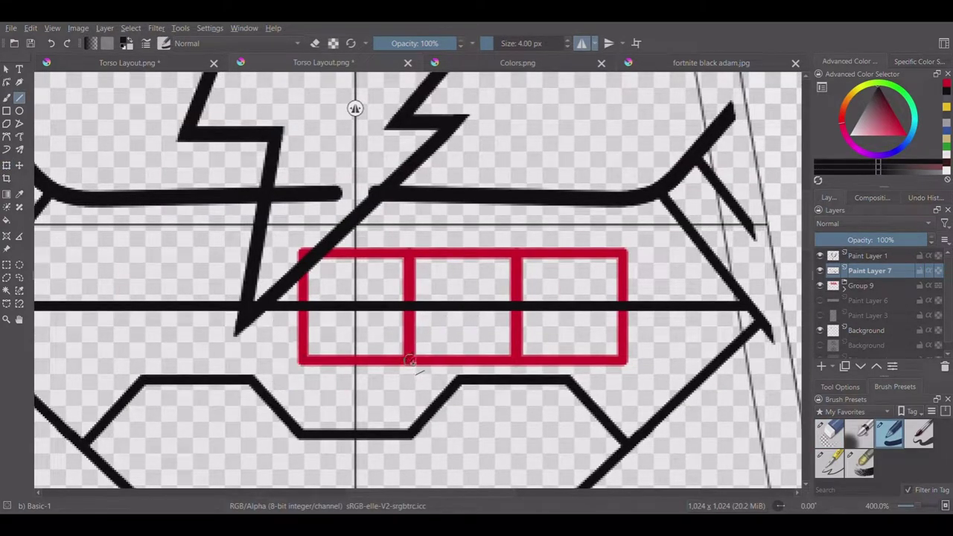
Draw the mirrored belt line inside the red box, hide the guides, and erase overlap.
drag(410, 363, 410, 363)
scroll(410, 362, down, 5)
scroll(416, 313, up, 4)
click(822, 303)
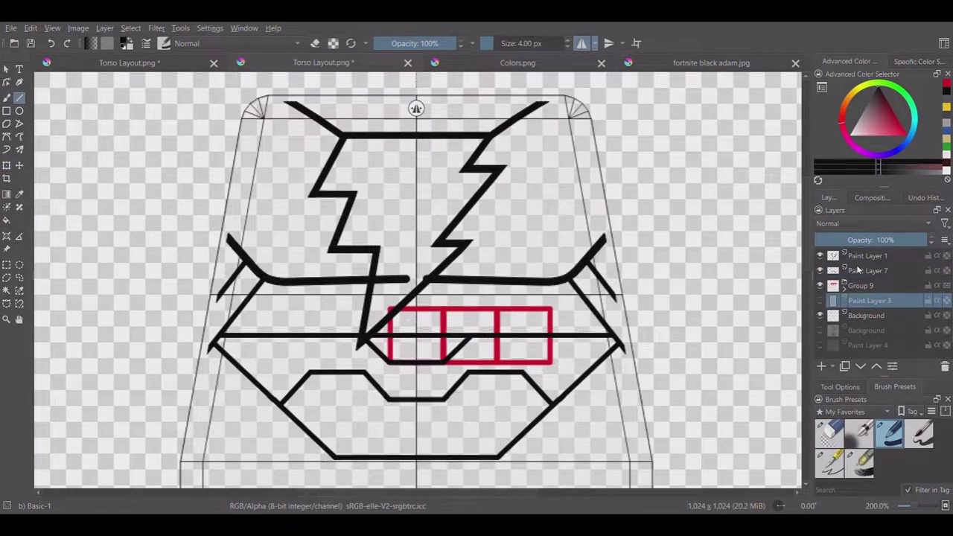
scroll(521, 298, down, 4)
scroll(521, 297, up, 6)
click(830, 432)
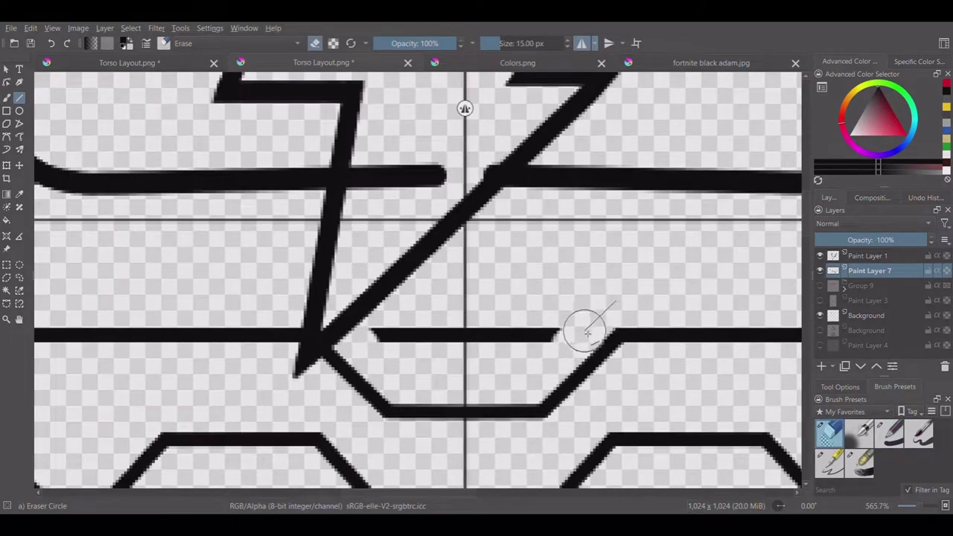
drag(585, 329, 464, 334)
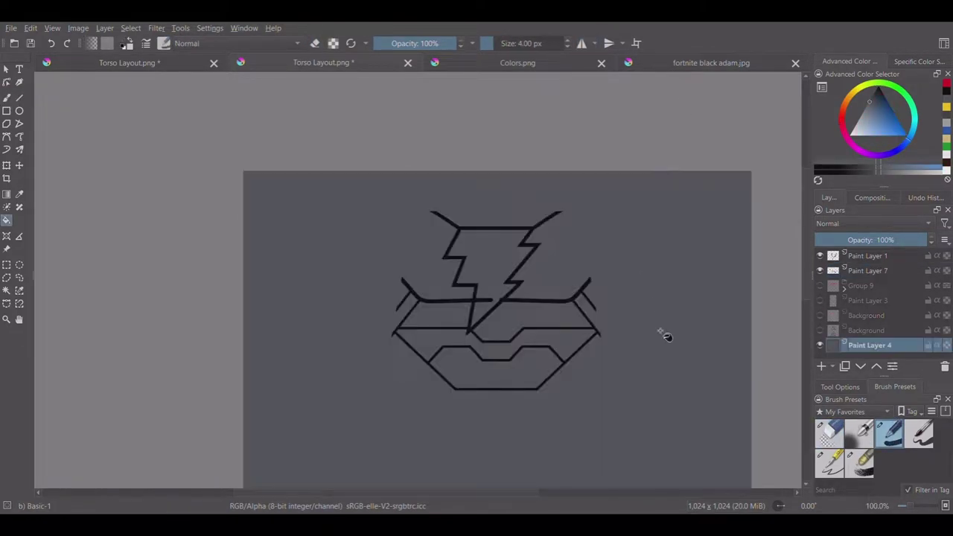
scroll(666, 337, up, 1)
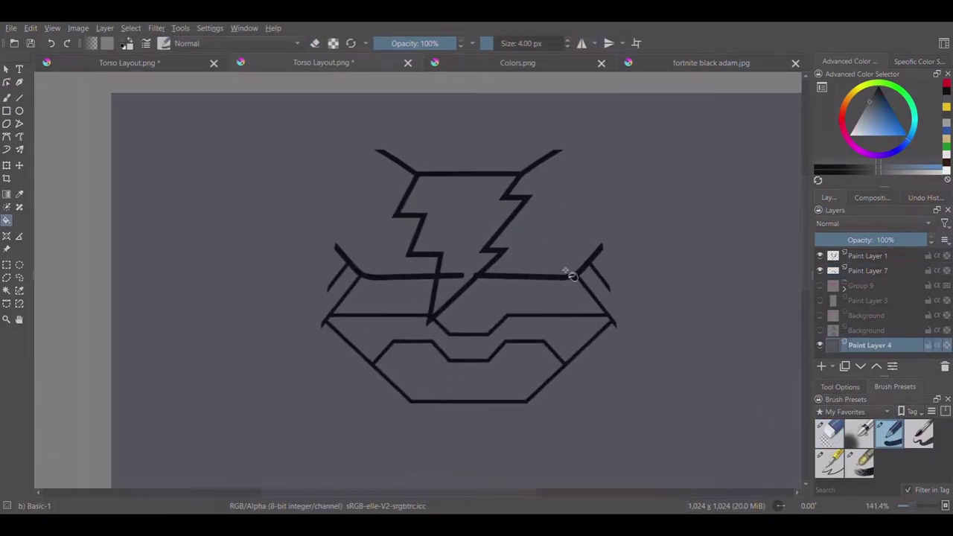
Add a new paint layer named Color 1.
click(871, 271)
key(Insert)
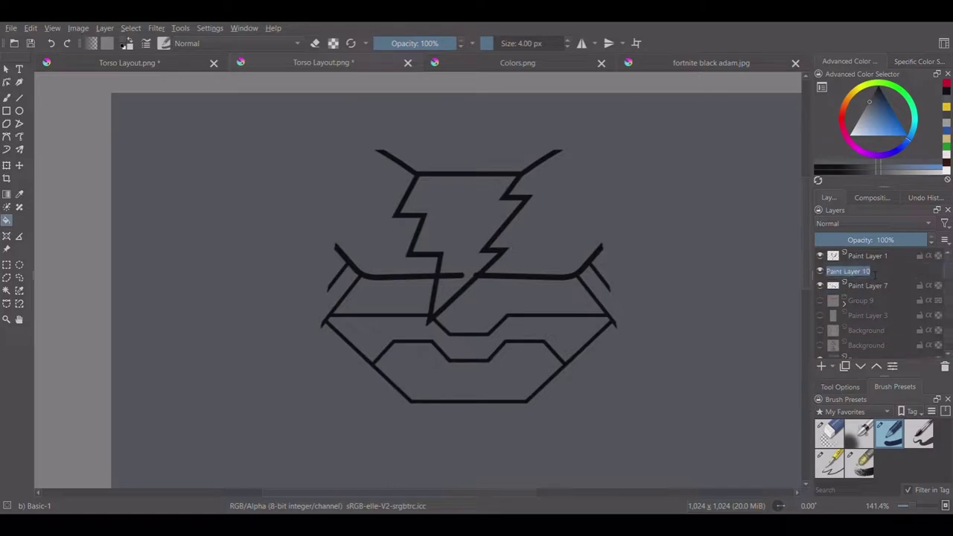
text(1)
key(Return)
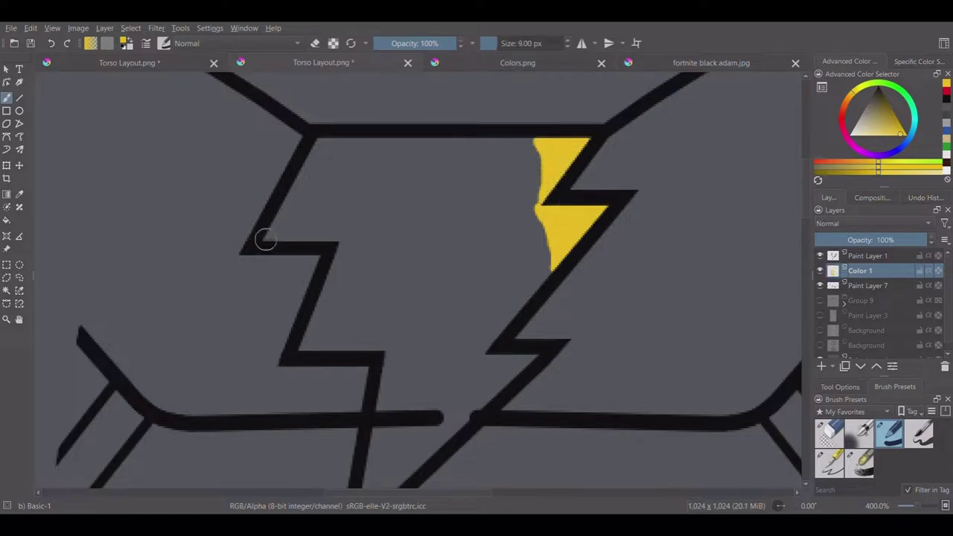
Fill the lightning bolt solid yellow, covering the grey hole inside it.
mouse_move(266, 239)
mouse_down()
mouse_move(542, 258)
mouse_move(394, 416)
mouse_move(477, 335)
mouse_up()
scroll(389, 390, down, 2)
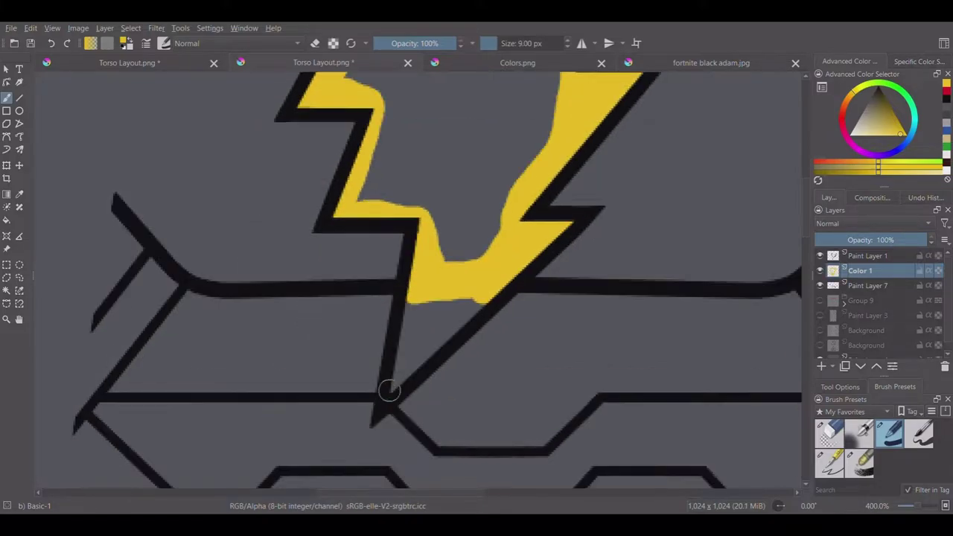
drag(389, 390, 434, 321)
scroll(434, 321, up, 3)
drag(451, 355, 494, 213)
scroll(493, 212, down, 1)
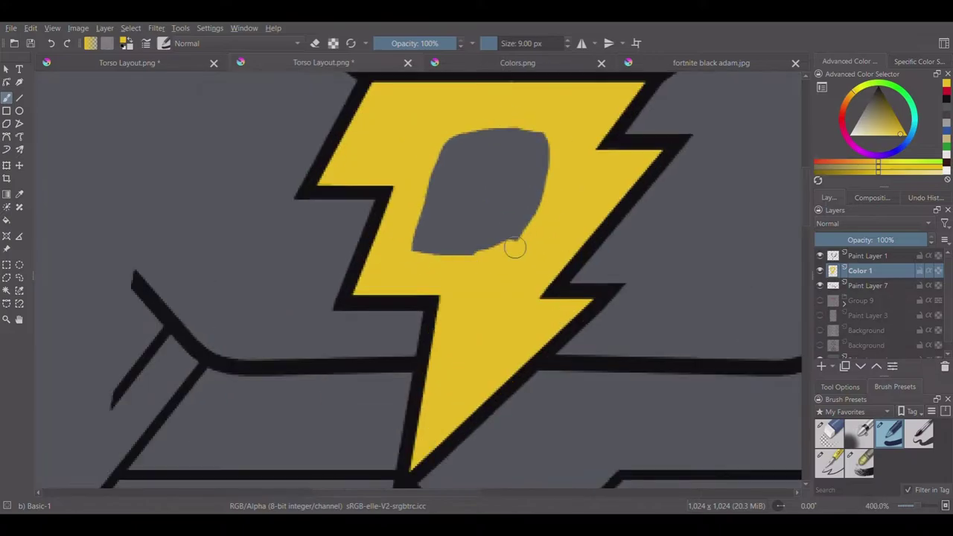
drag(514, 247, 485, 185)
scroll(470, 268, down, 3)
scroll(470, 268, down, 2)
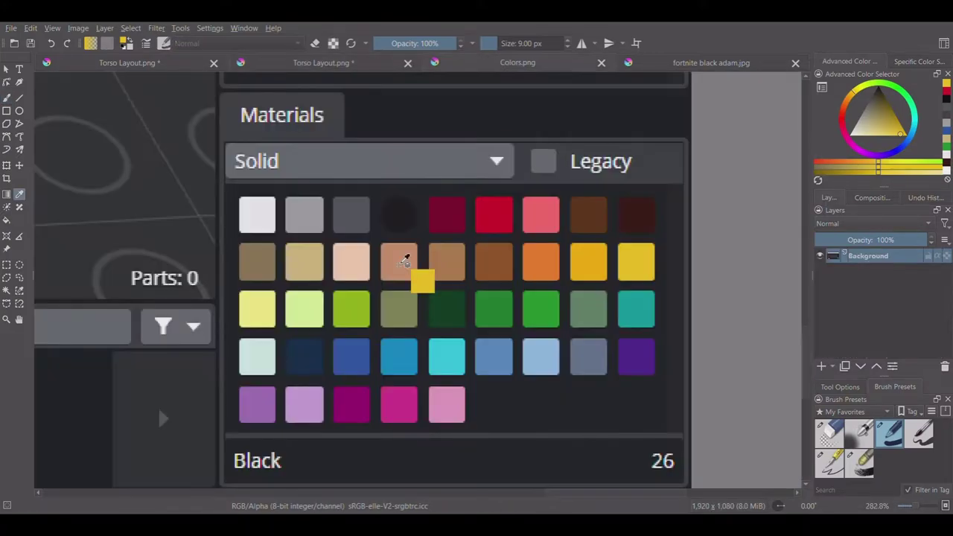
Sample the tan skin colour and paint the mirrored neck area above the bolt.
click(401, 262)
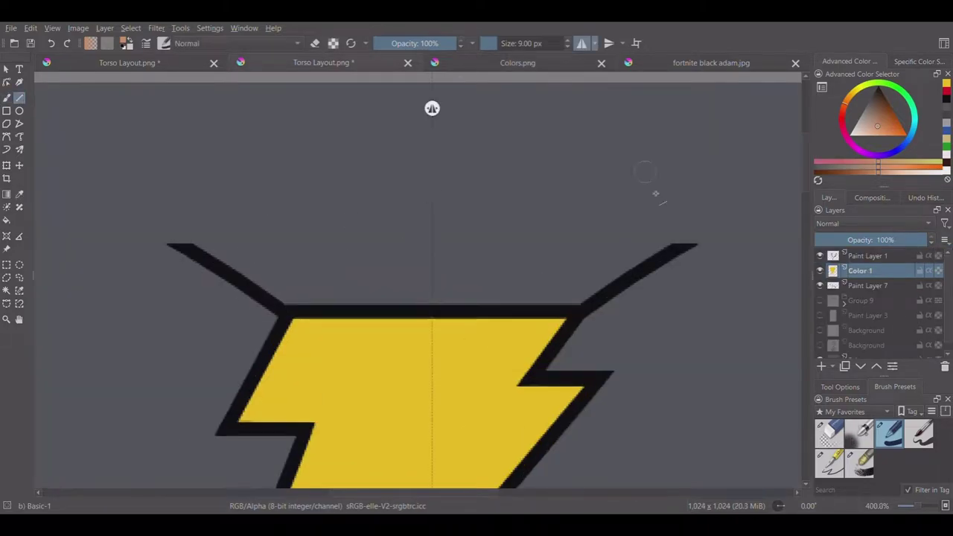
drag(680, 254, 428, 254)
key(ctrl+z)
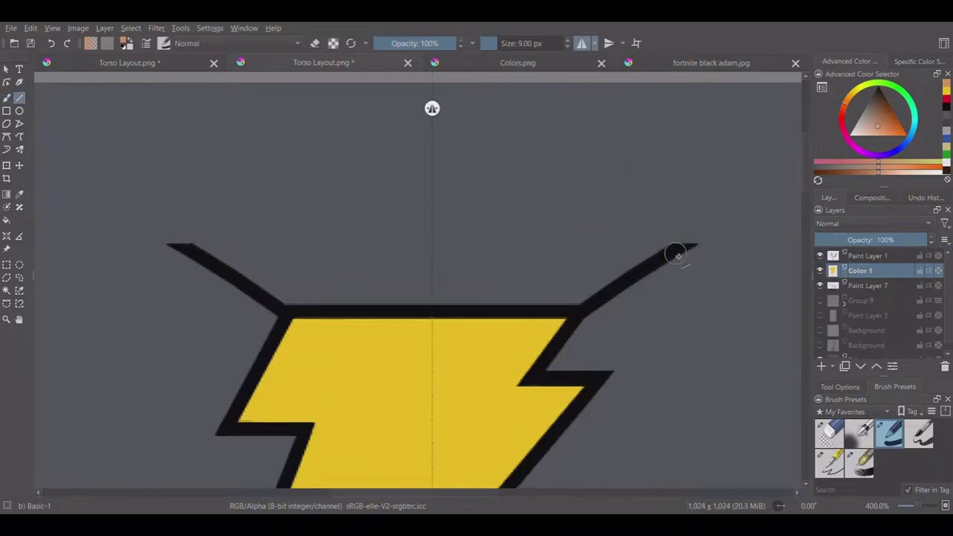
drag(670, 251, 428, 254)
key(ctrl+z)
key(ctrl+shift+z)
key(ctrl+shift+z)
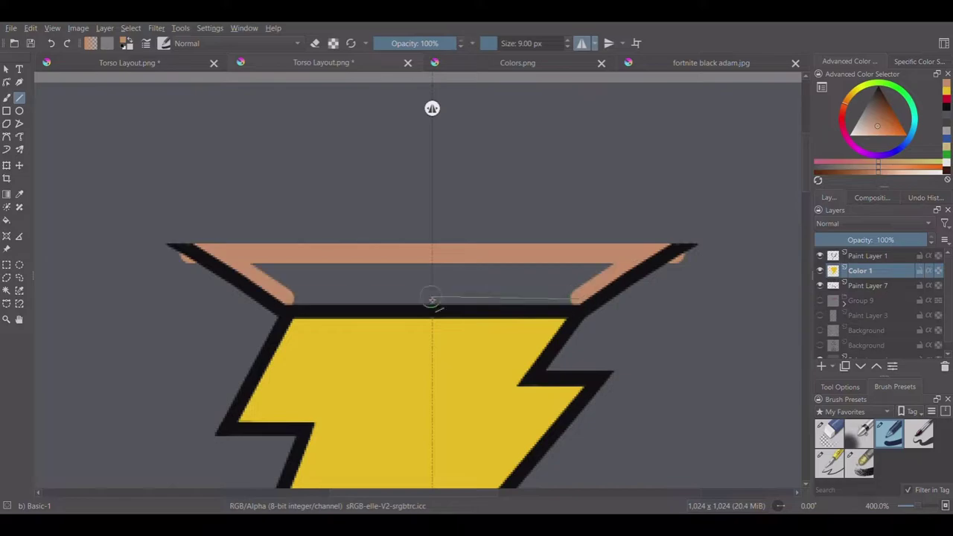
key(ctrl+shift+z)
key(ctrl+shift+z)
key(ctrl+shift+z)
key(ctrl+shift+z)
key(1)
key(e)
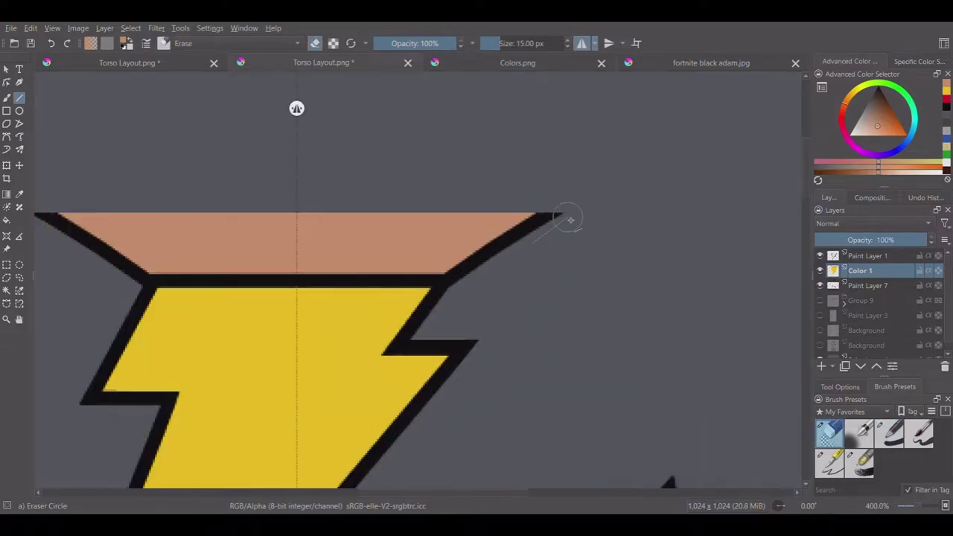
click(867, 300)
click(820, 330)
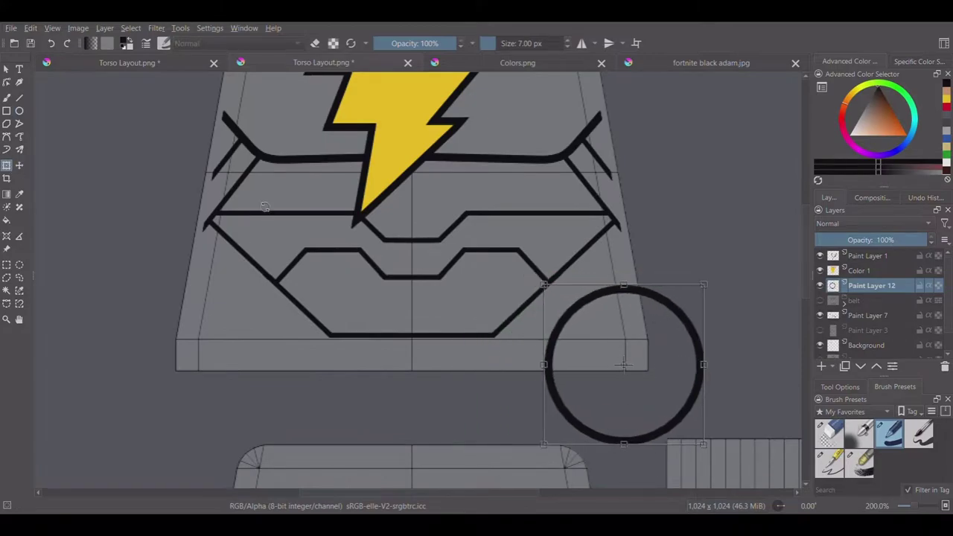
Erase most of the outer circle, keeping only its left corner arc.
scroll(408, 292, up, 1)
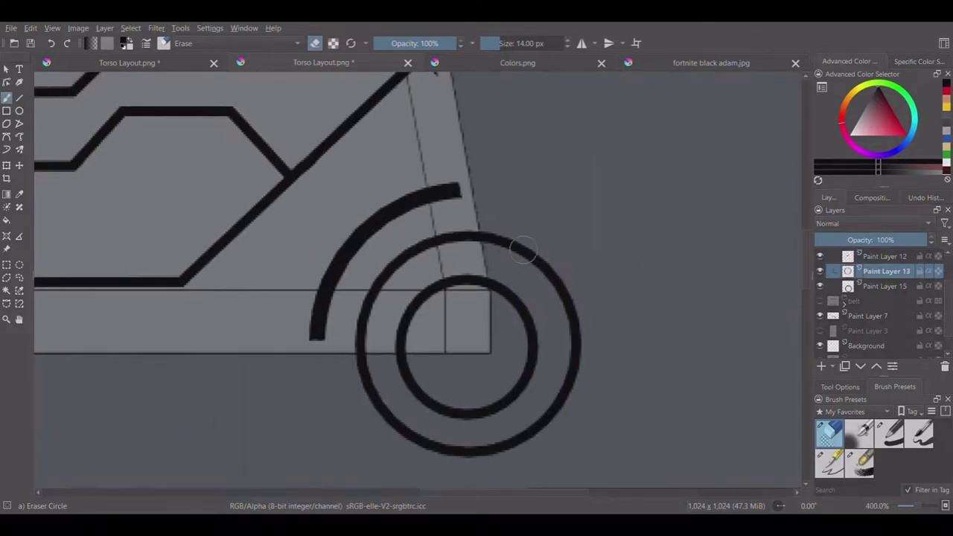
mouse_move(522, 250)
mouse_down()
mouse_move(510, 447)
mouse_move(359, 363)
mouse_up()
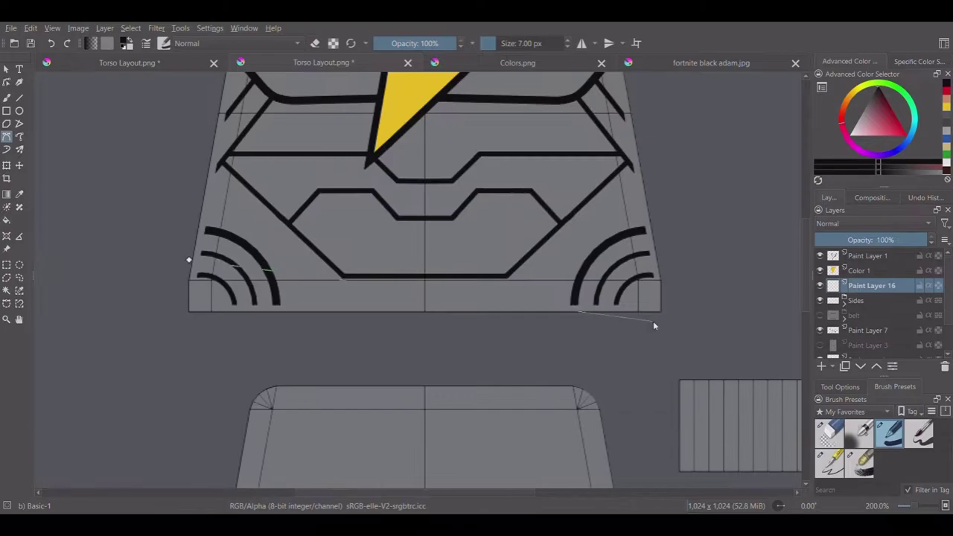
Commit the Bezier curve across the torso bottom and erase part of the thick curve.
drag(654, 325, 752, 334)
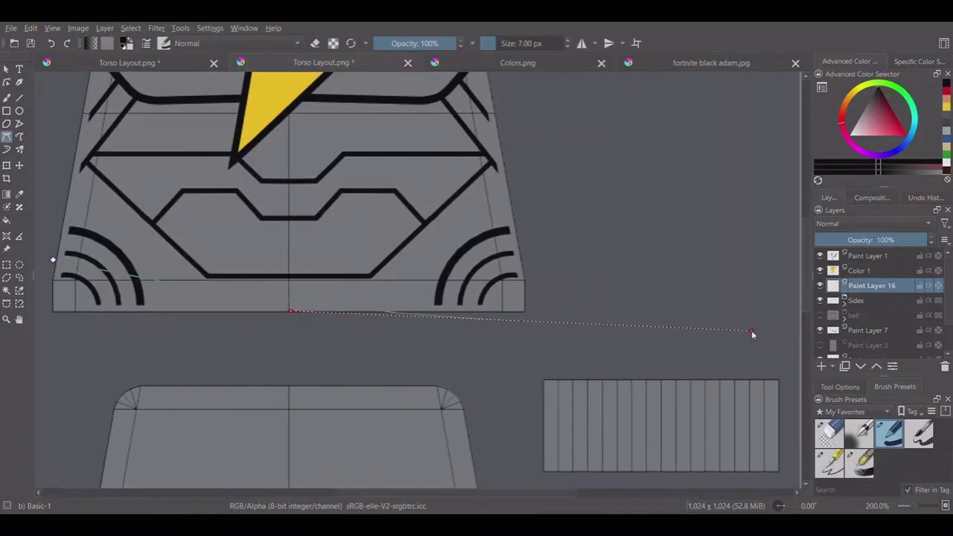
key(Return)
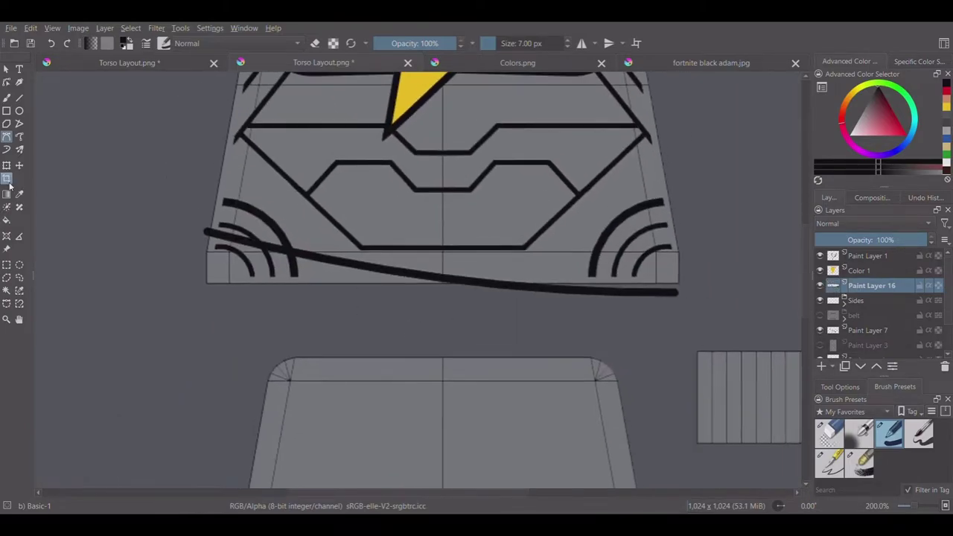
scroll(439, 224, up, 3)
click(828, 431)
scroll(218, 189, up, 2)
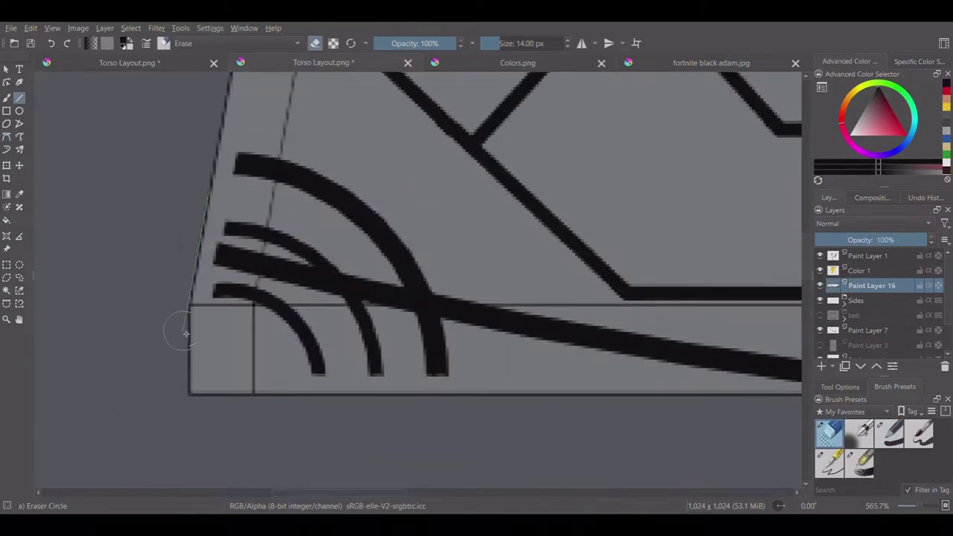
scroll(185, 333, right, 5)
drag(223, 340, 748, 342)
scroll(521, 346, down, 5)
scroll(218, 210, up, 5)
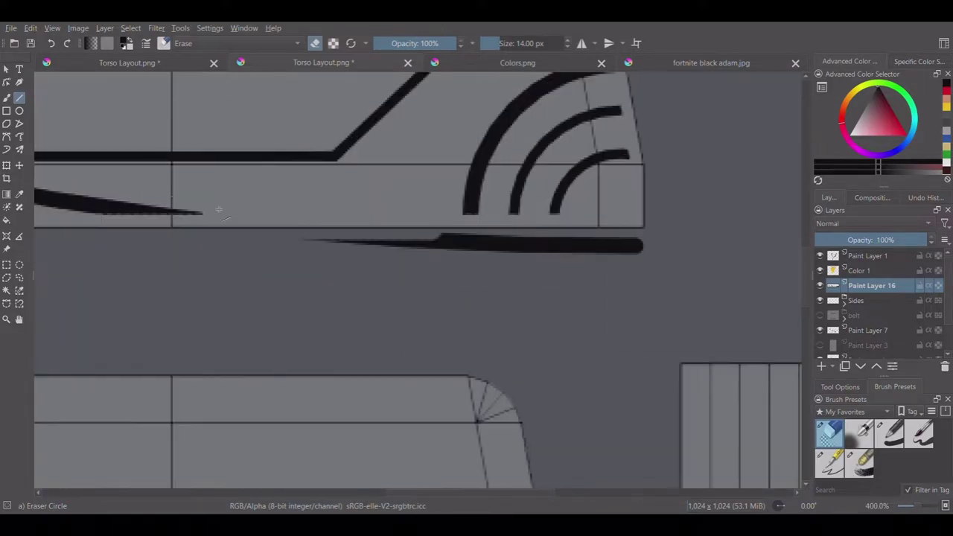
scroll(651, 306, down, 2)
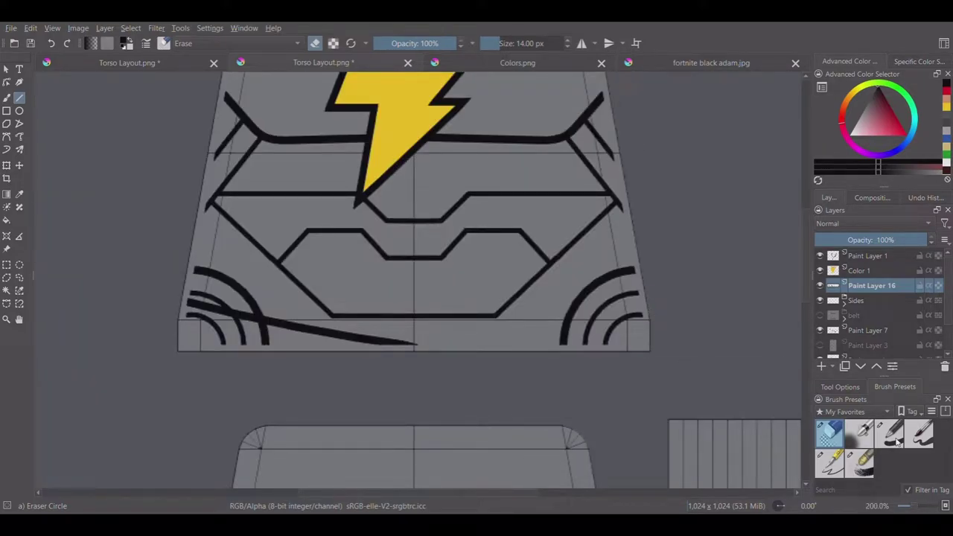
Draw a new curved black line from the torso's right edge across to the left side.
click(890, 433)
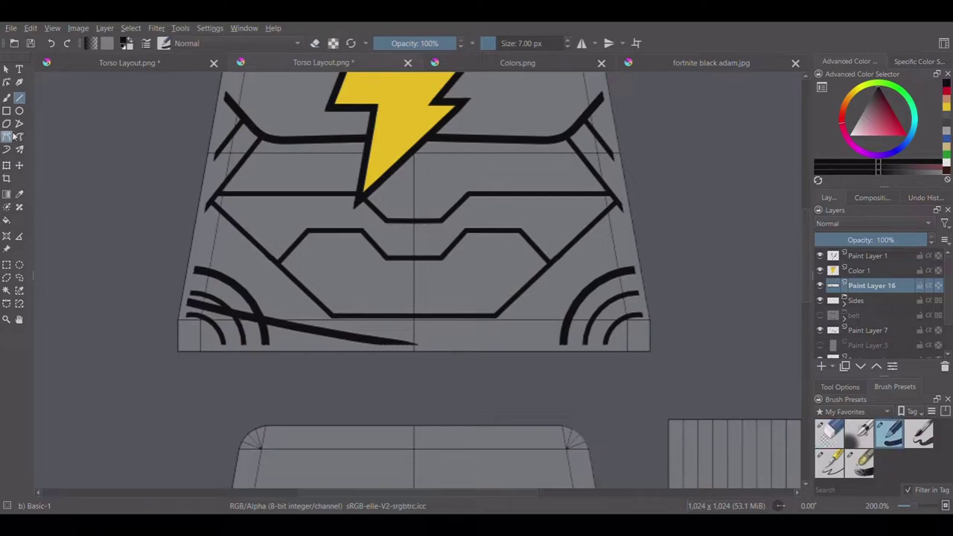
click(651, 302)
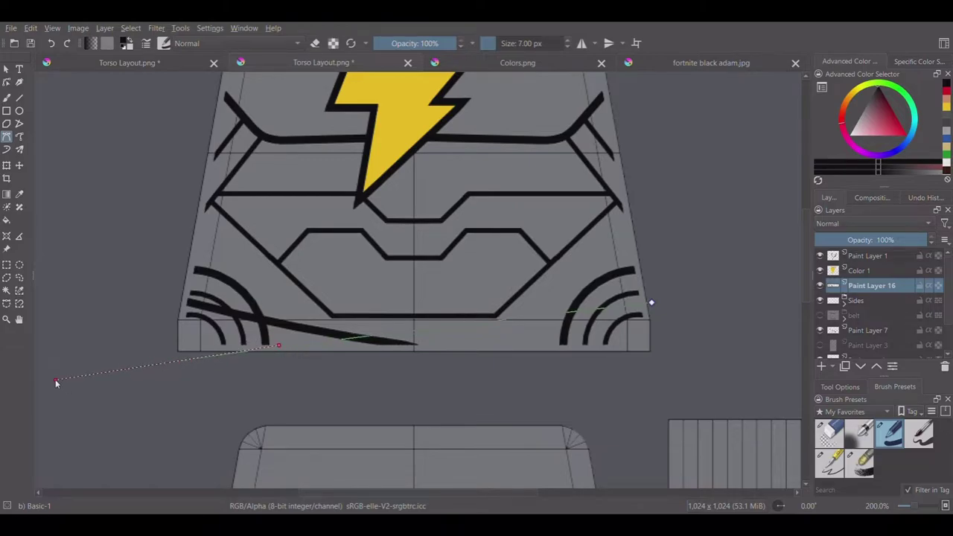
scroll(56, 382, left, 2)
scroll(38, 370, left, 1)
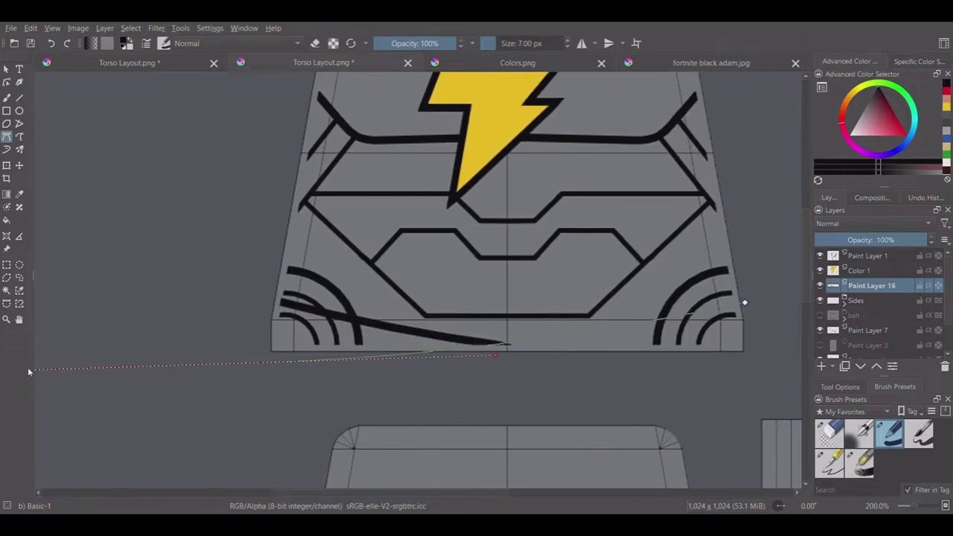
scroll(30, 368, left, 1)
scroll(49, 370, left, 2)
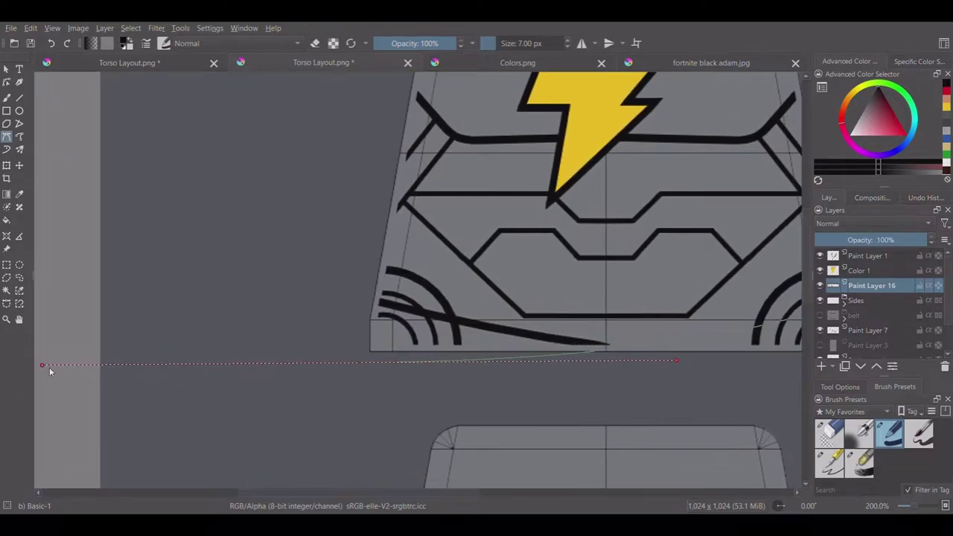
click(111, 372)
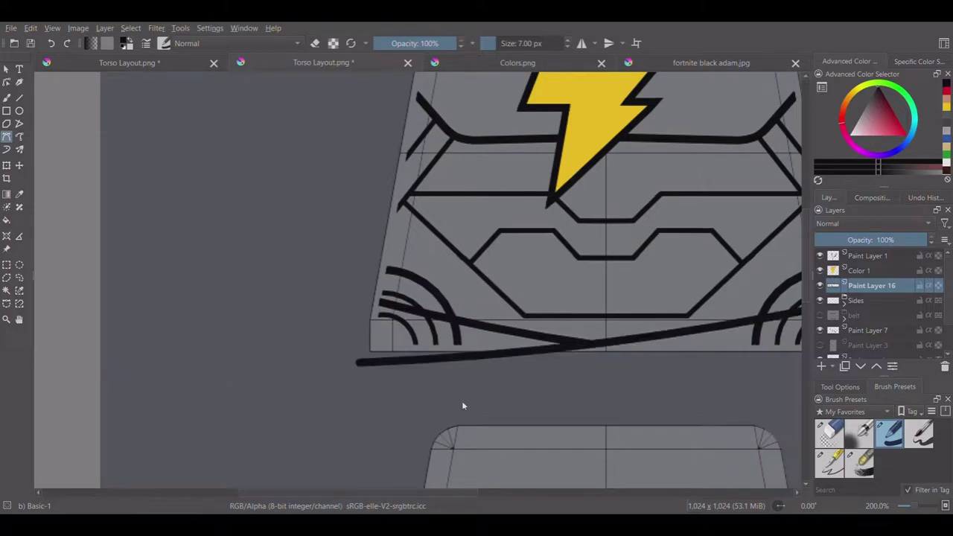
Clean up with the eraser, expand the side-layer group and hide one right-side layer.
scroll(462, 405, up, 1)
scroll(365, 421, up, 2)
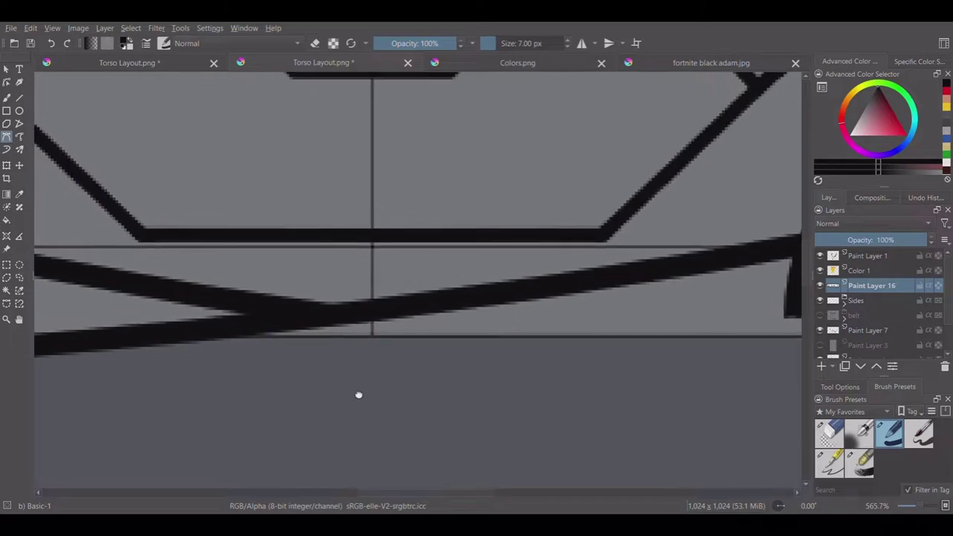
scroll(358, 395, down, 1)
scroll(376, 390, down, 1)
scroll(398, 385, down, 1)
scroll(398, 384, up, 2)
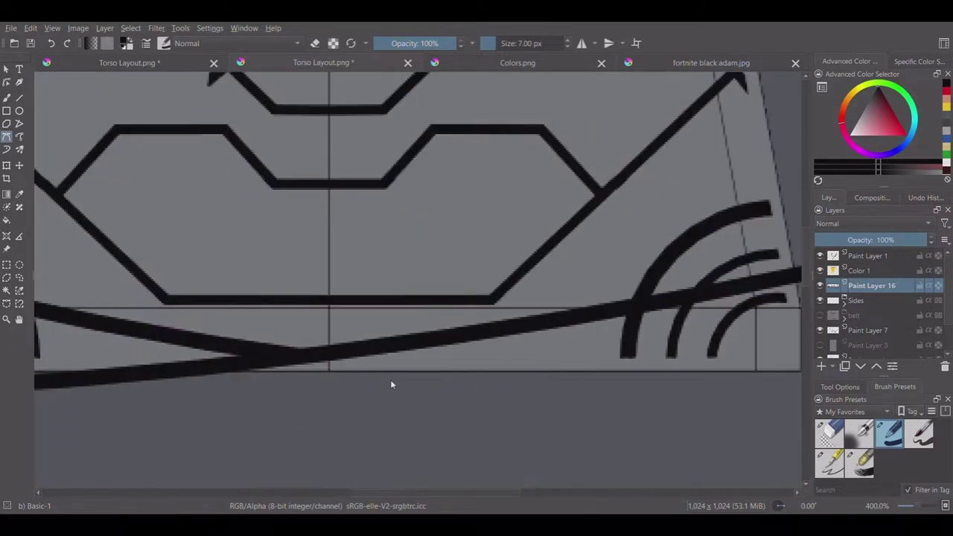
click(828, 435)
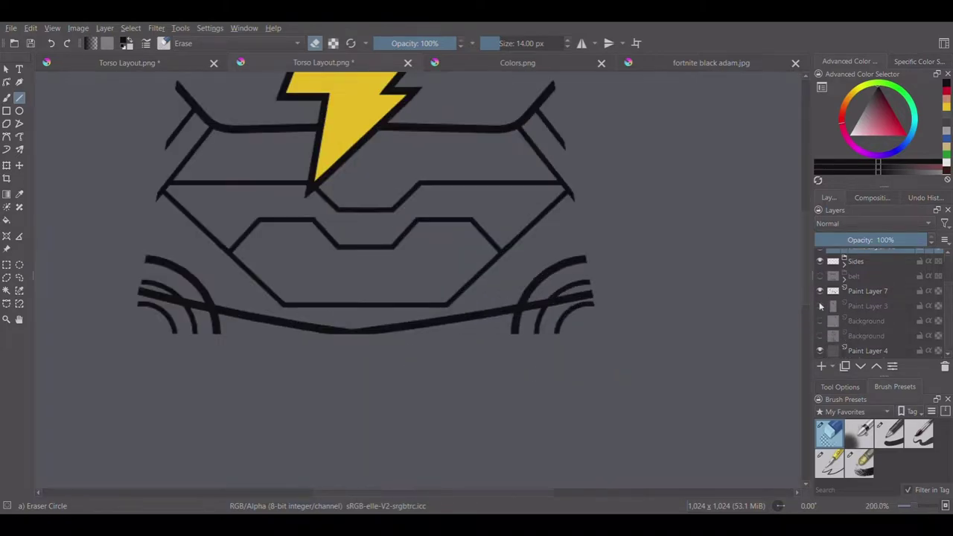
click(844, 300)
click(820, 300)
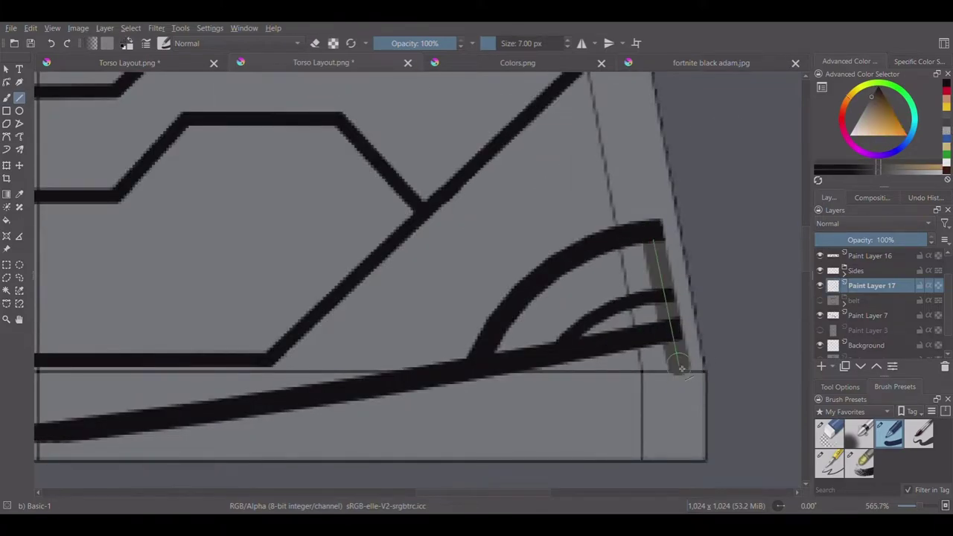
Paint dark grey strokes along the torso's right edge and bottom edge.
shift+click(677, 467)
key(e)
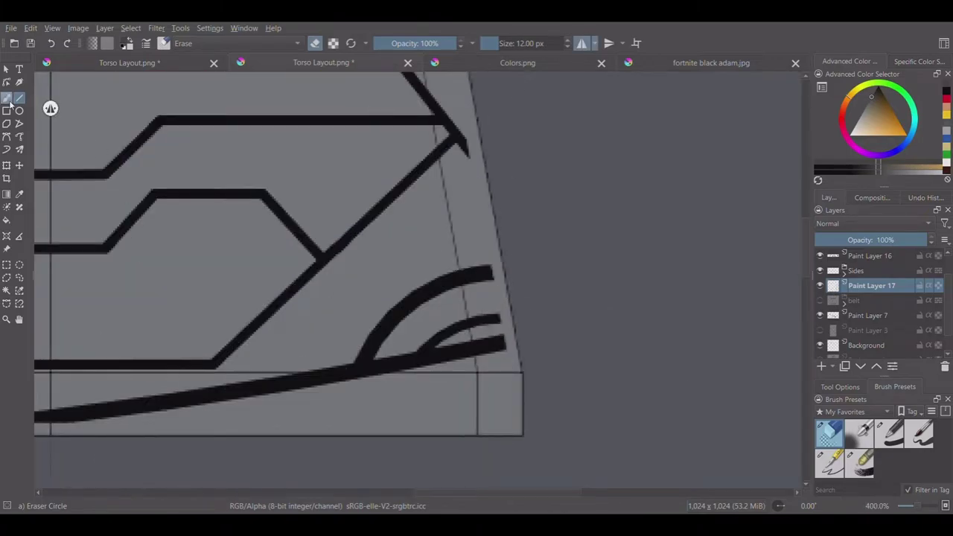
key(e)
shift+click(504, 375)
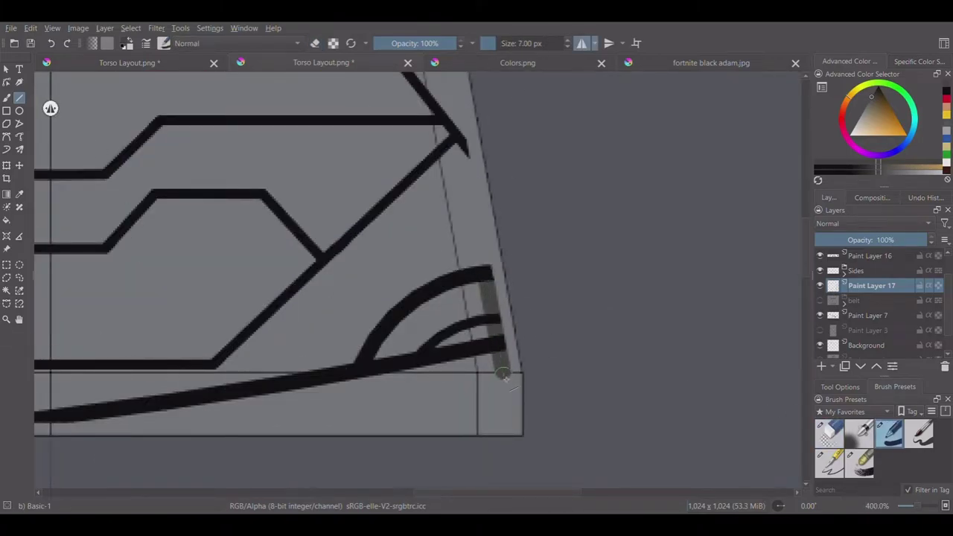
drag(521, 362, 685, 372)
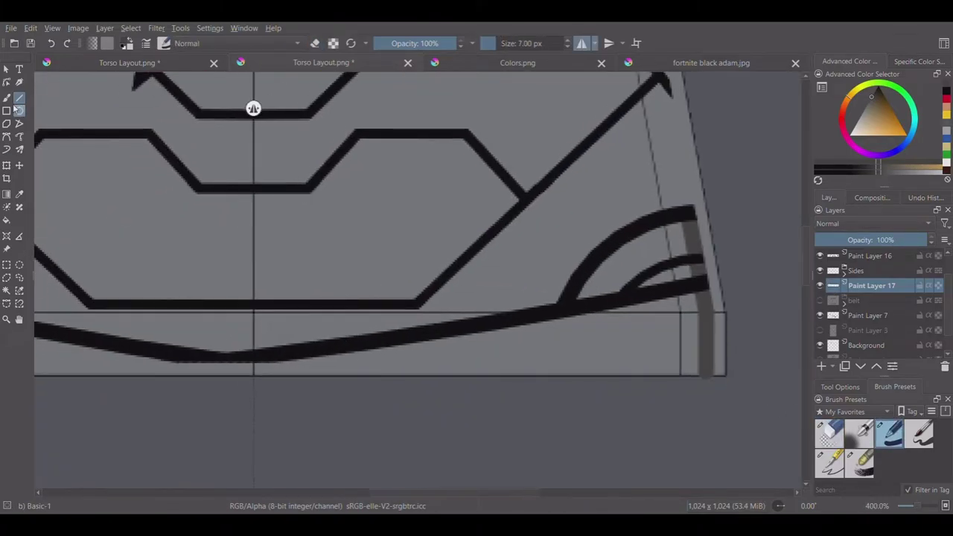
shift+click(700, 355)
key(e)
scroll(248, 319, down, 6)
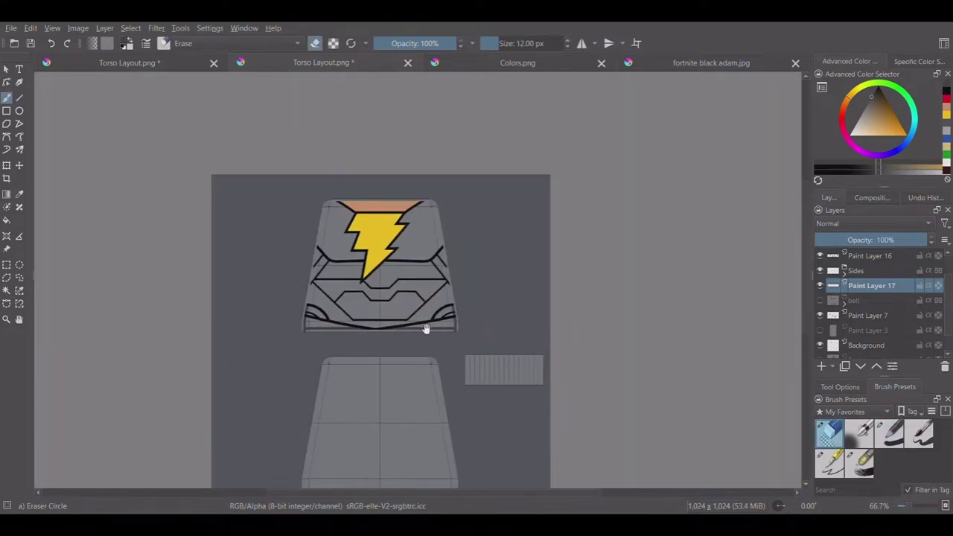
scroll(425, 325, up, 7)
scroll(739, 381, down, 6)
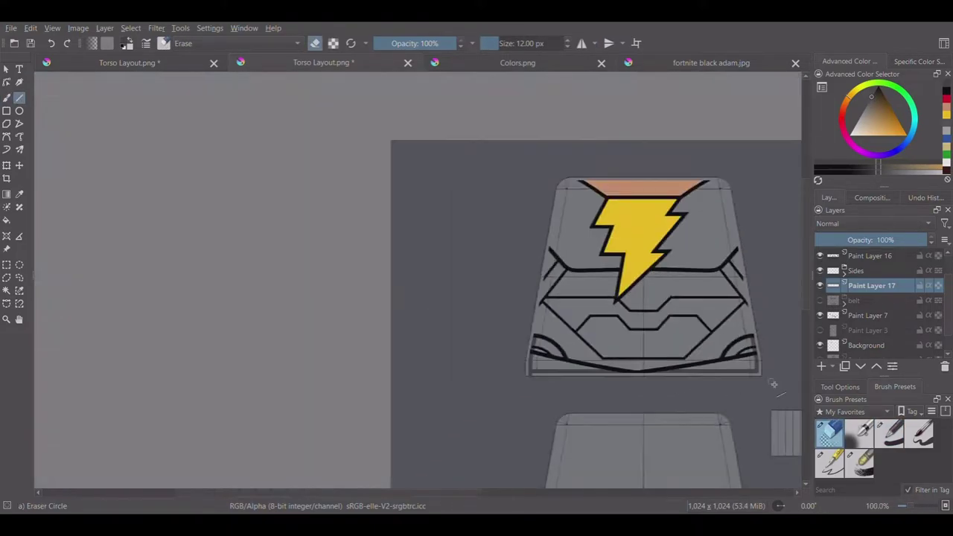
scroll(697, 350, up, 8)
scroll(685, 354, down, 1)
scroll(685, 353, down, 5)
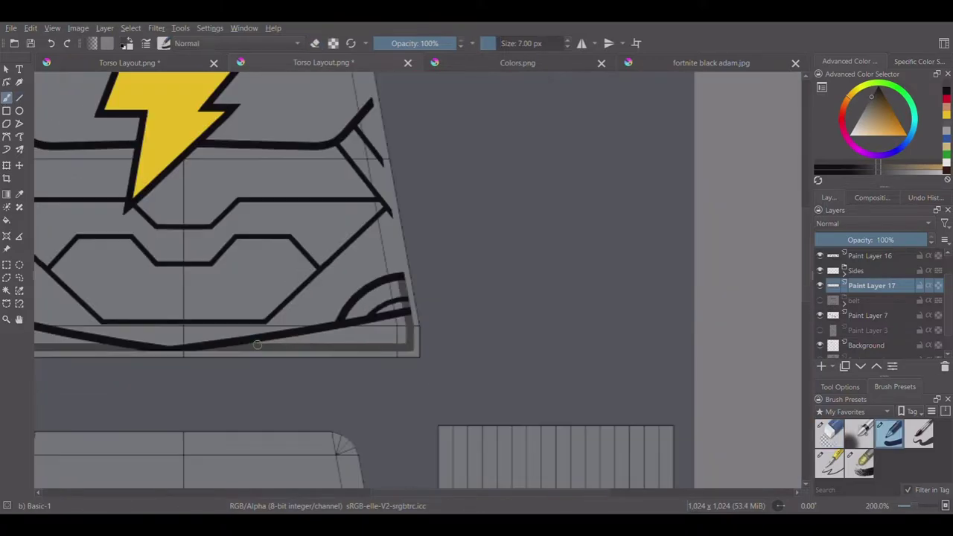
scroll(648, 237, up, 5)
With mirroring on, darken the corner arc area and fill the bottom band's light strip.
key(m)
key(e)
drag(648, 237, 662, 328)
scroll(417, 106, down, 5)
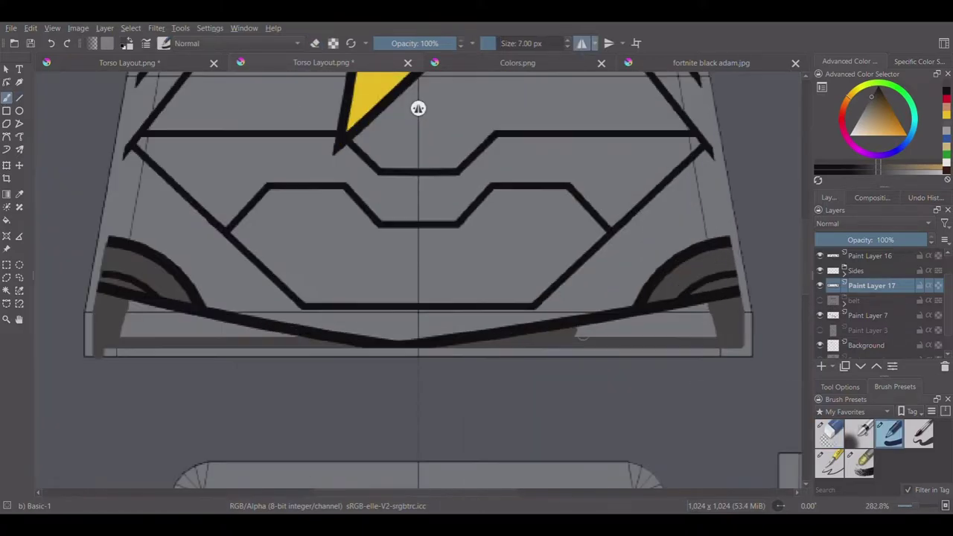
scroll(357, 341, up, 6)
key(e)
scroll(375, 346, down, 3)
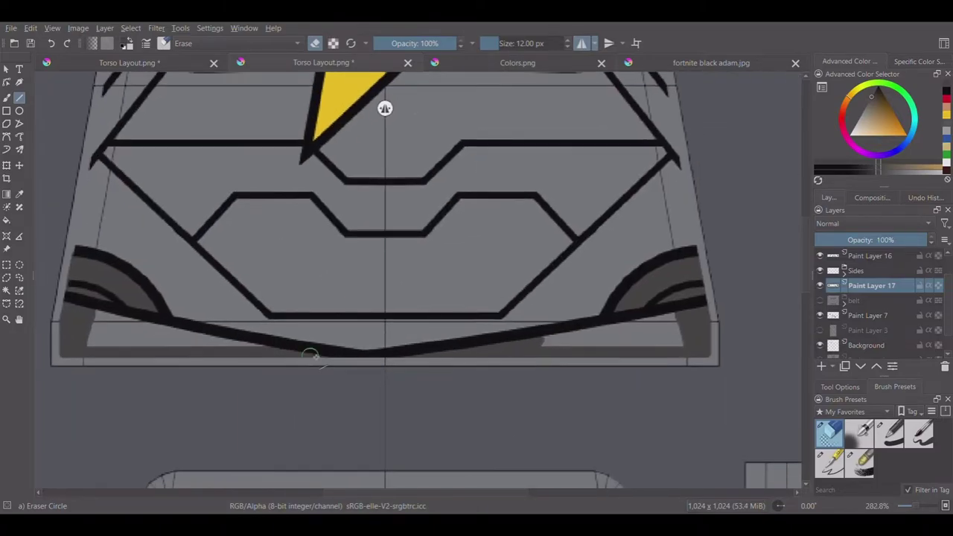
key(e)
drag(669, 320, 619, 321)
drag(540, 343, 686, 336)
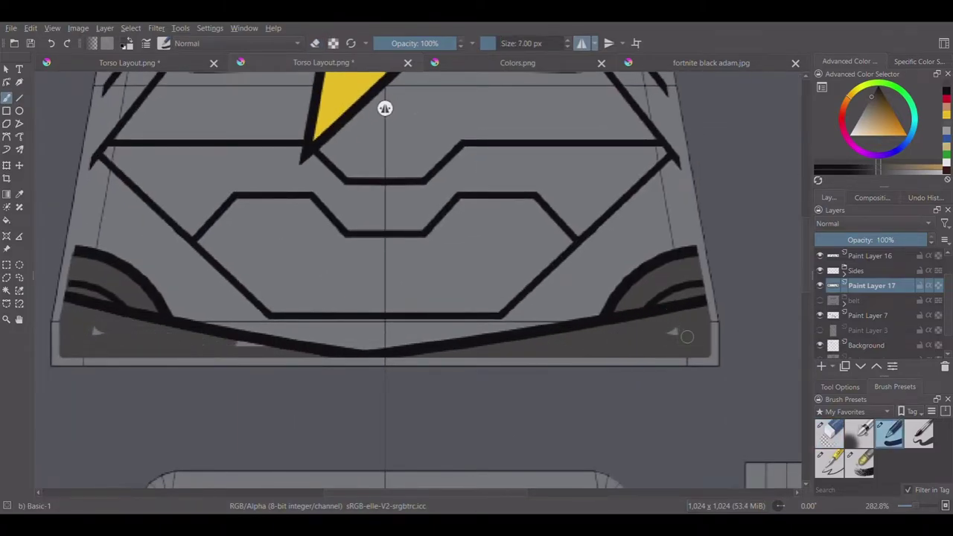
Duplicate the dark band layer with Ctrl+J and move the copy down onto the lower torso.
key(1)
key(ctrl+j)
key(t)
drag(611, 188, 611, 366)
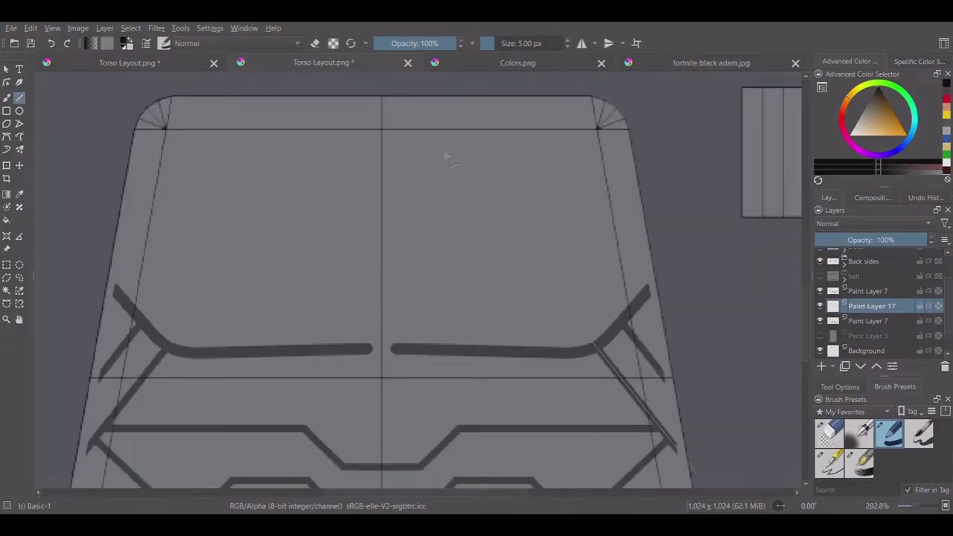
Draw a straight diagonal across the torso and erase its ends near the edges.
mouse_move(696, 471)
mouse_down()
mouse_move(432, 134)
mouse_move(688, 456)
mouse_move(440, 154)
mouse_up()
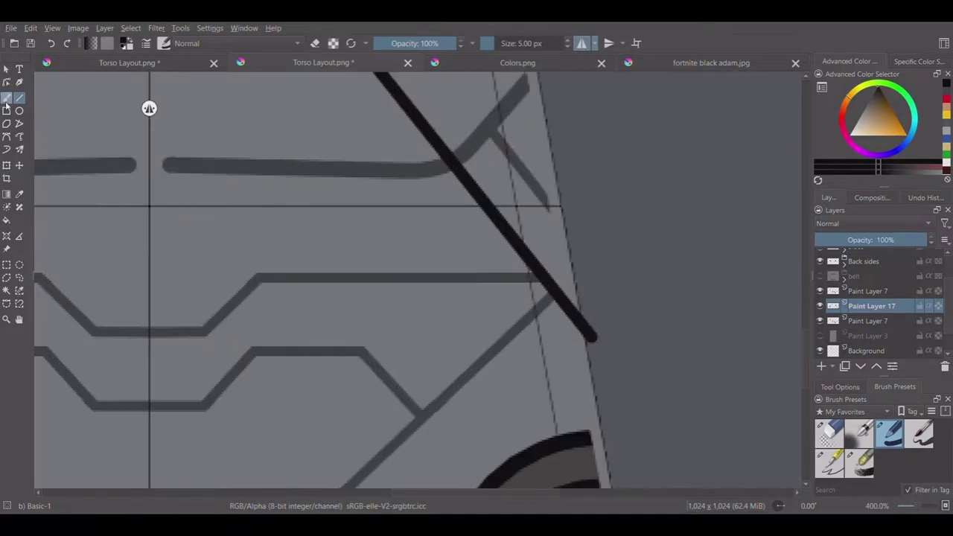
key(e)
drag(570, 257, 597, 365)
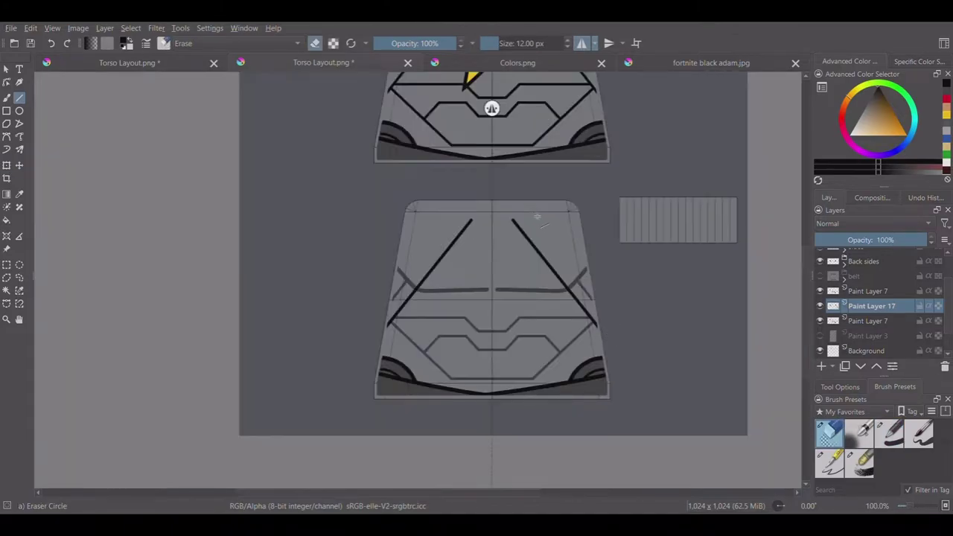
scroll(536, 216, up, 1)
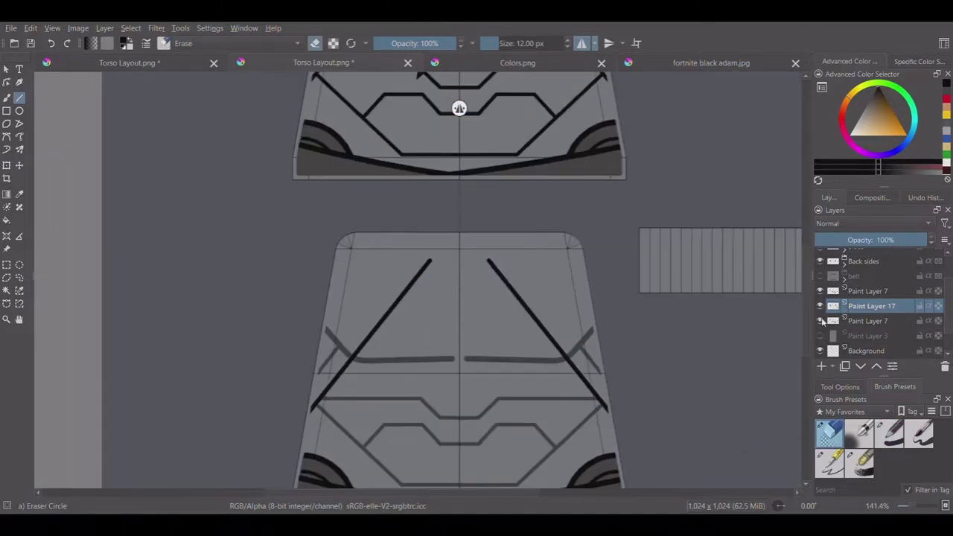
key(t)
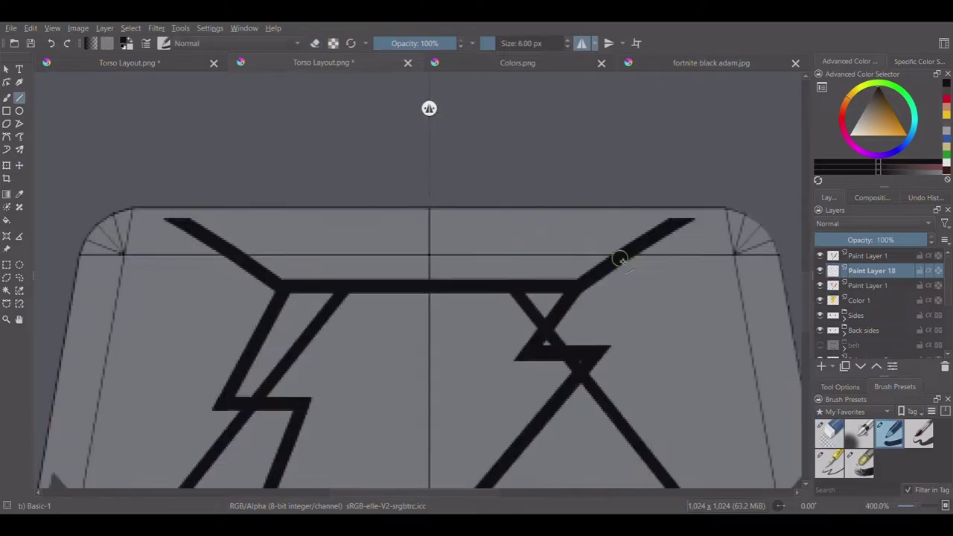
Add mirrored lines to the upper corner, a horizontal bar to the centre, and diagonal straps.
drag(581, 283, 719, 195)
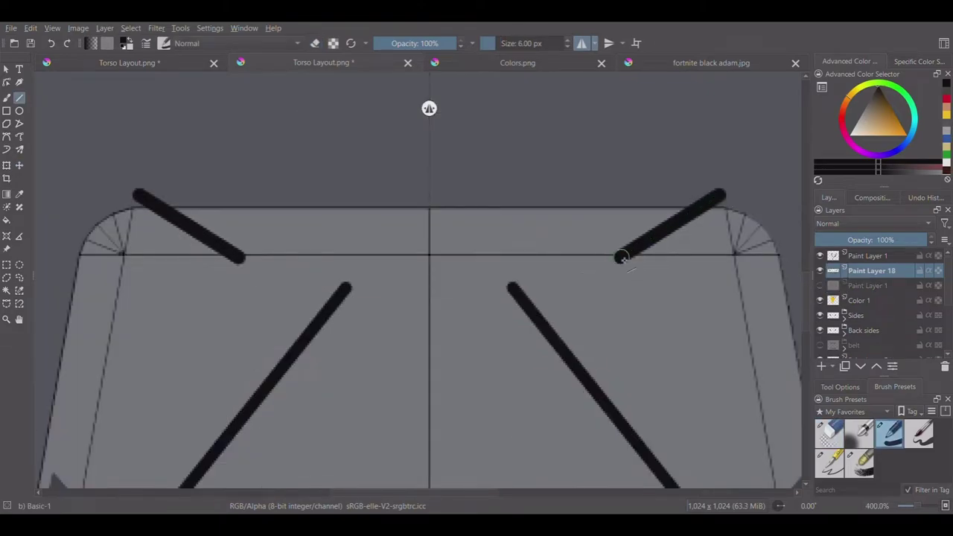
drag(621, 255, 431, 255)
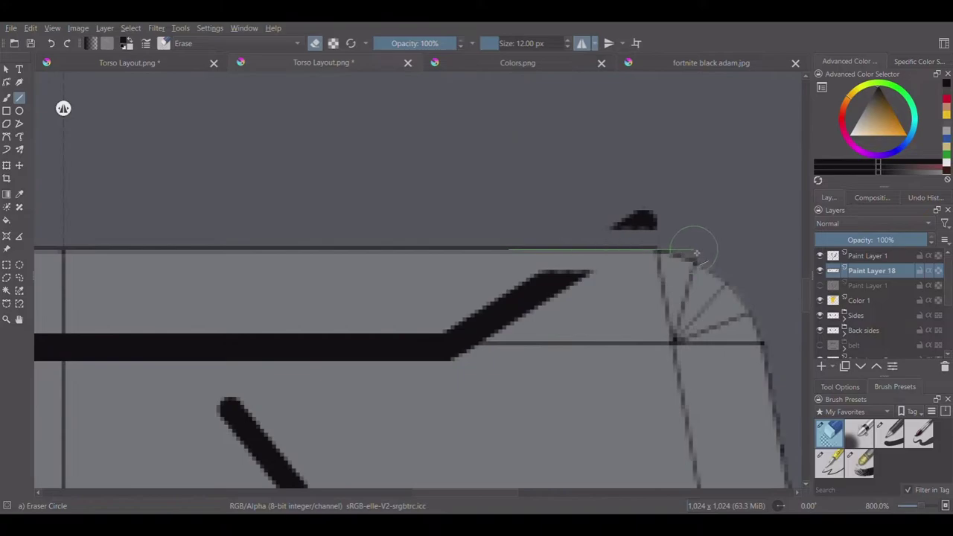
drag(670, 223, 617, 279)
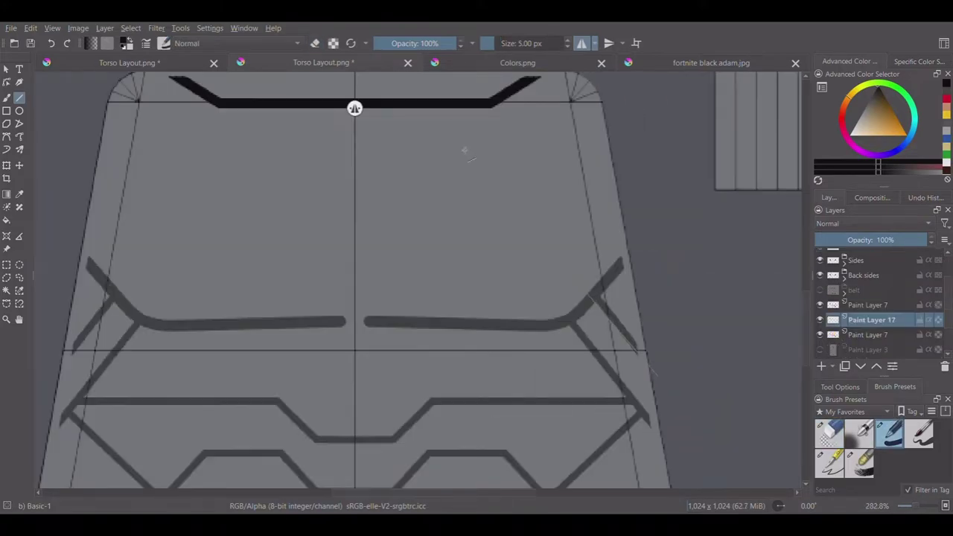
mouse_move(446, 110)
mouse_down()
mouse_move(659, 376)
mouse_move(676, 450)
mouse_move(393, 108)
mouse_up()
key(slash)
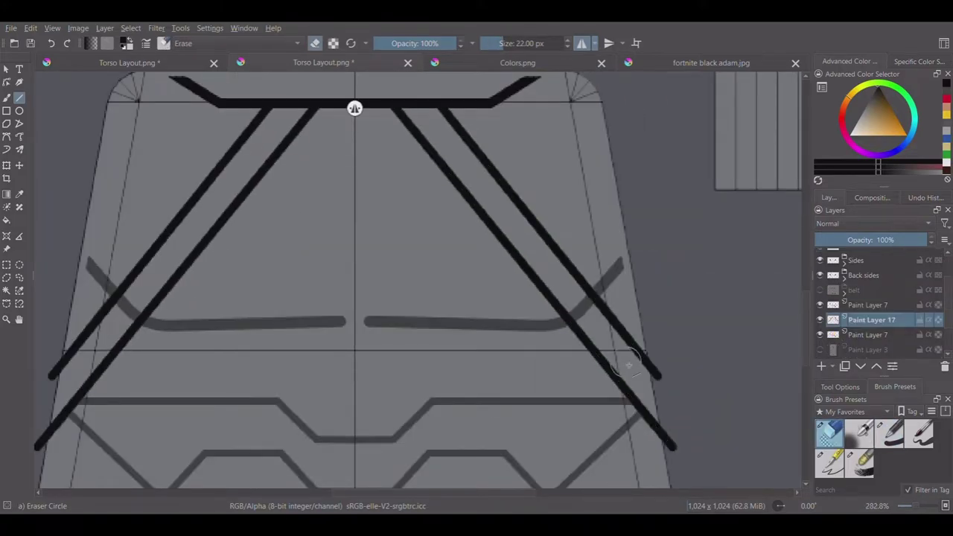
key(slash)
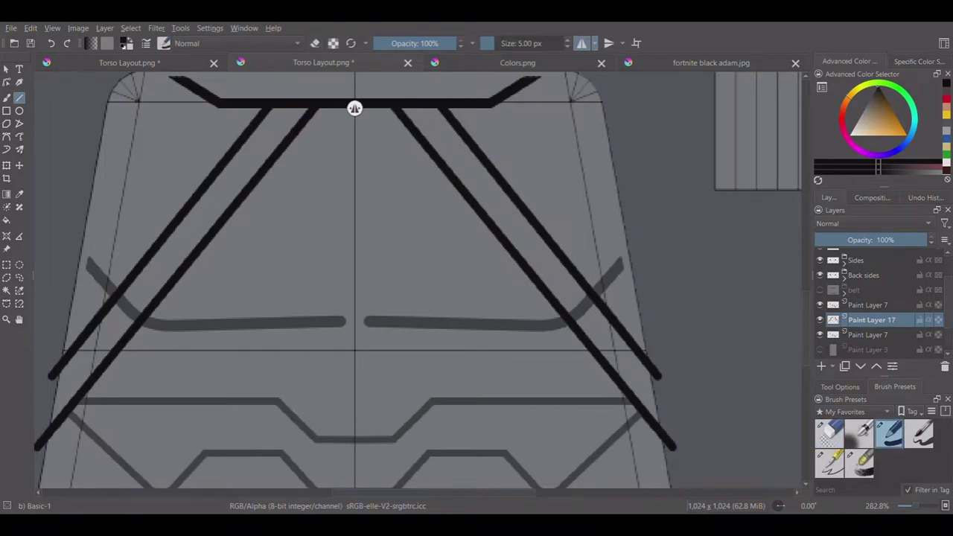
key(slash)
key(plus)
key(plus)
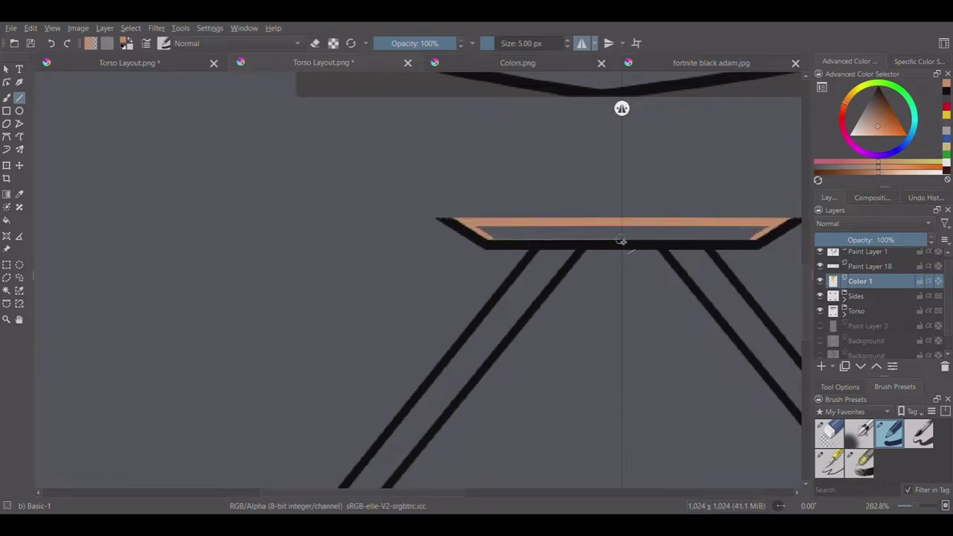
Fill the neck strip orange and set the paint colour to black.
drag(622, 230, 494, 232)
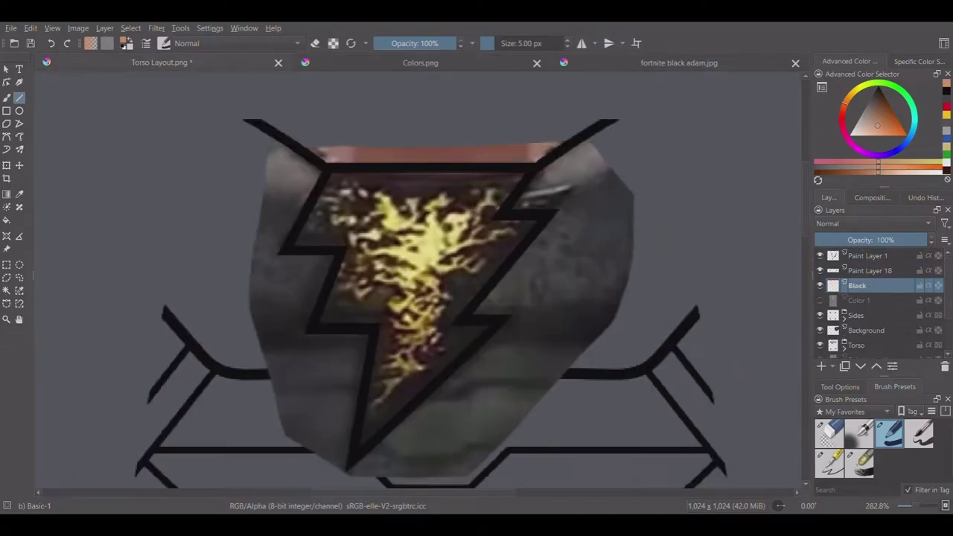
key(d)
scroll(350, 418, up, 2)
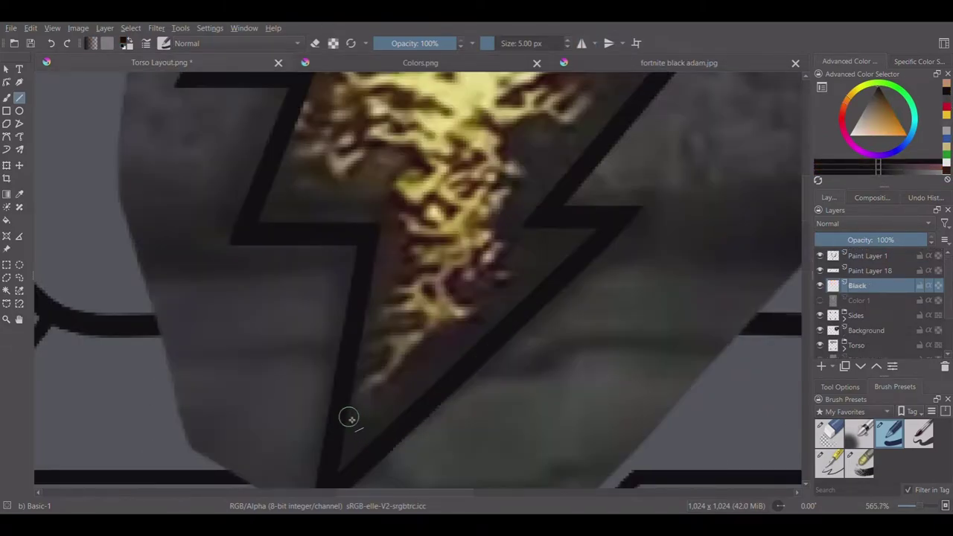
Trace the lightning bolt's inner edge in black on the Black layer and clean up stray marks.
drag(383, 393, 436, 341)
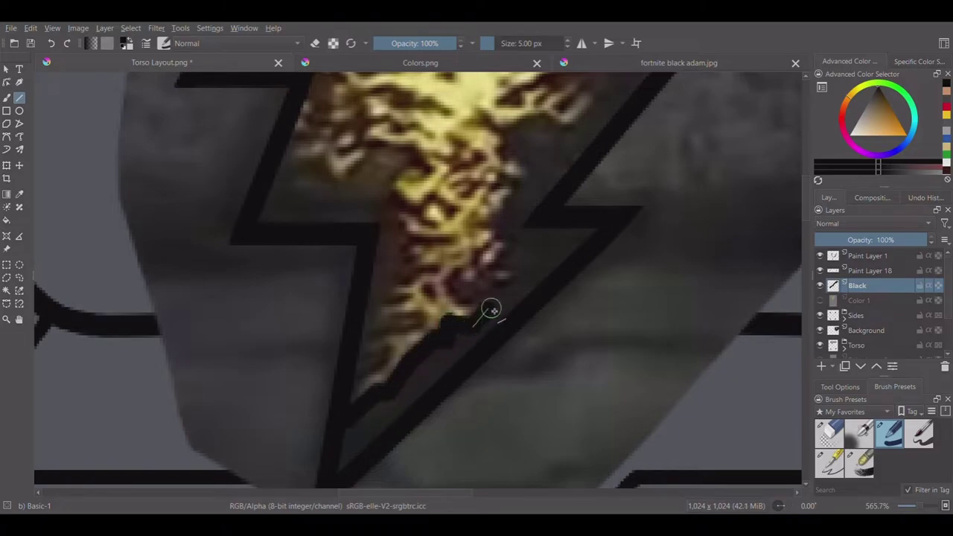
mouse_move(491, 309)
mouse_down()
mouse_move(357, 374)
mouse_move(384, 358)
mouse_up()
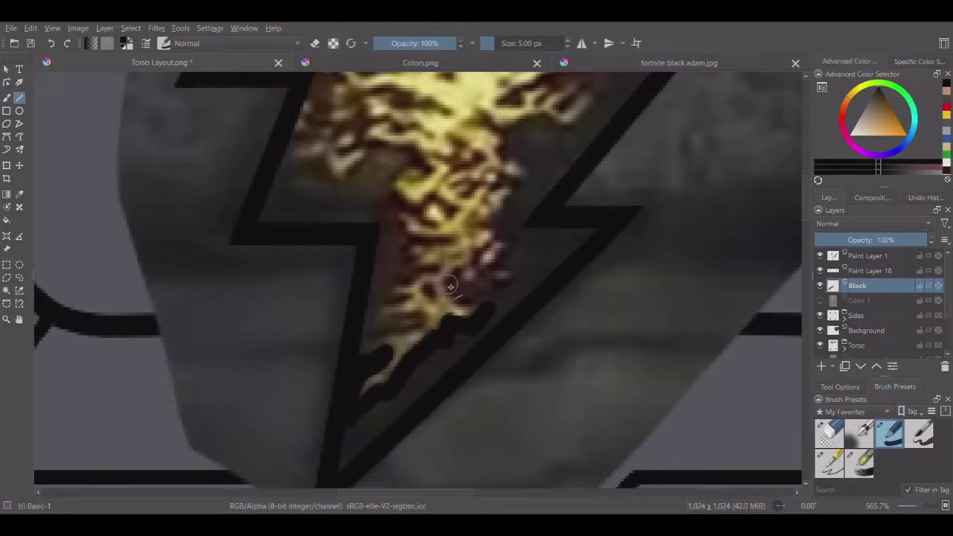
scroll(472, 266, up, 3)
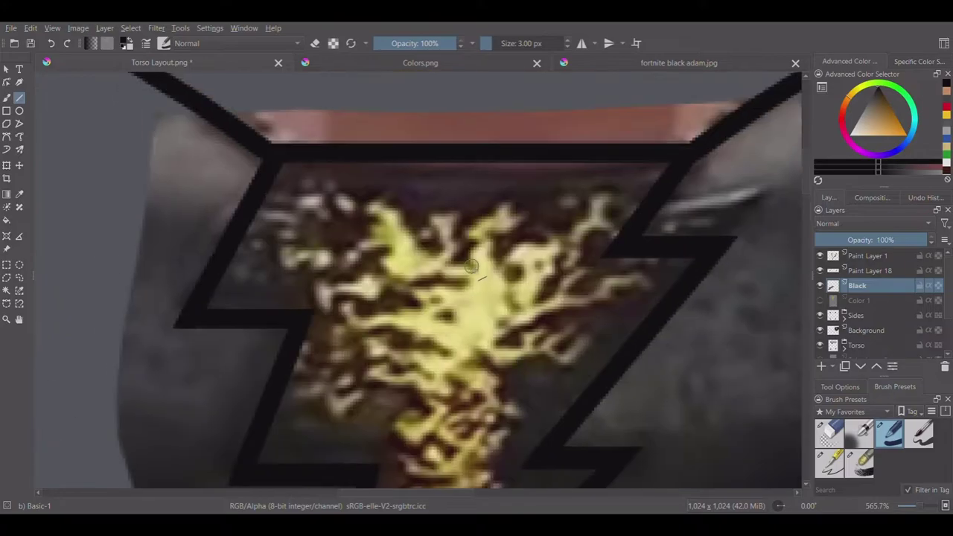
drag(415, 292, 379, 306)
key(/)
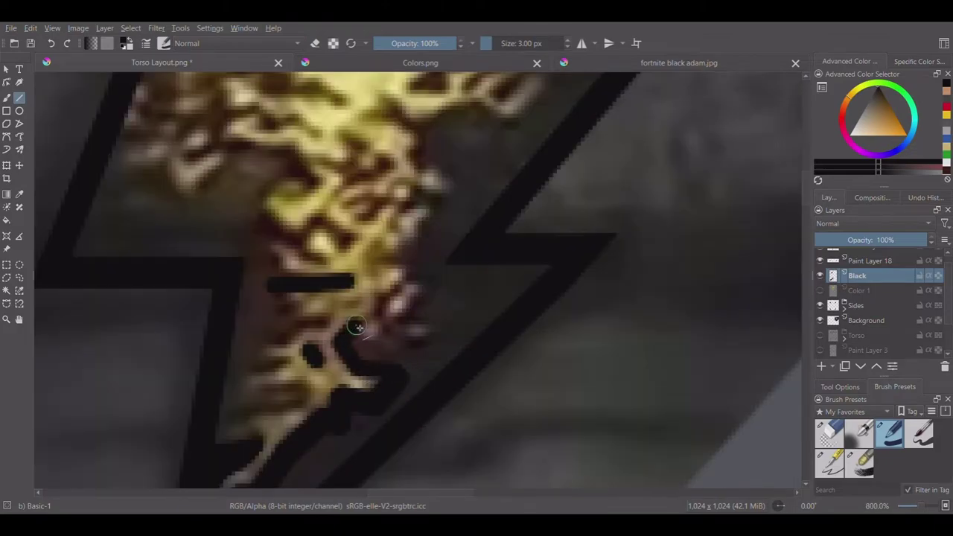
mouse_move(357, 330)
mouse_down()
mouse_move(422, 308)
mouse_move(442, 159)
mouse_up()
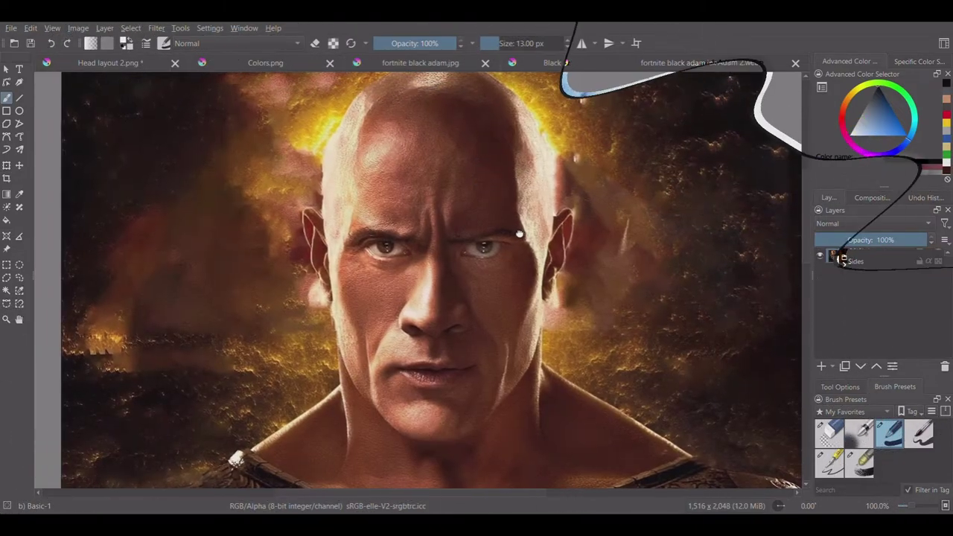
Move the Black Adam photo down the layer stack and rescale it under the head layout.
click(19, 167)
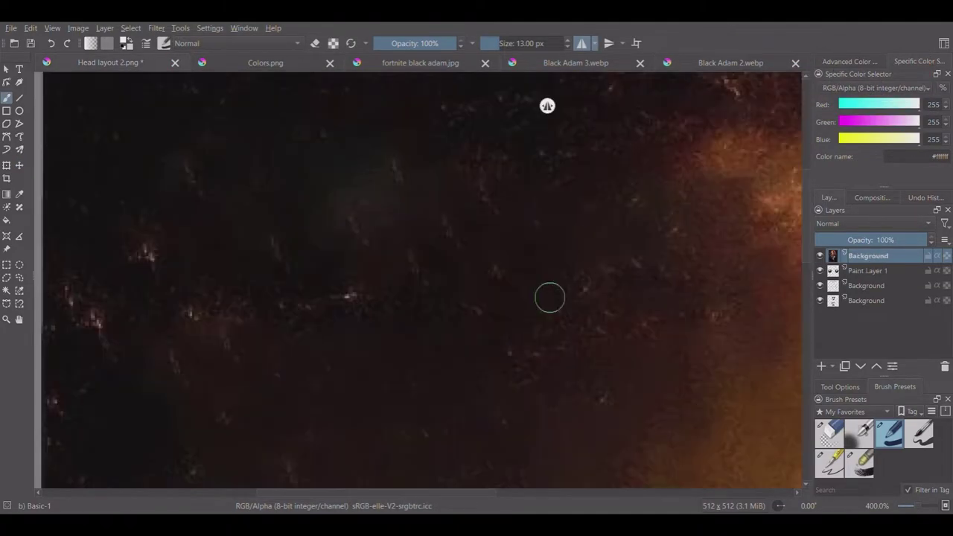
key(2)
key(ctrl+Page_Down)
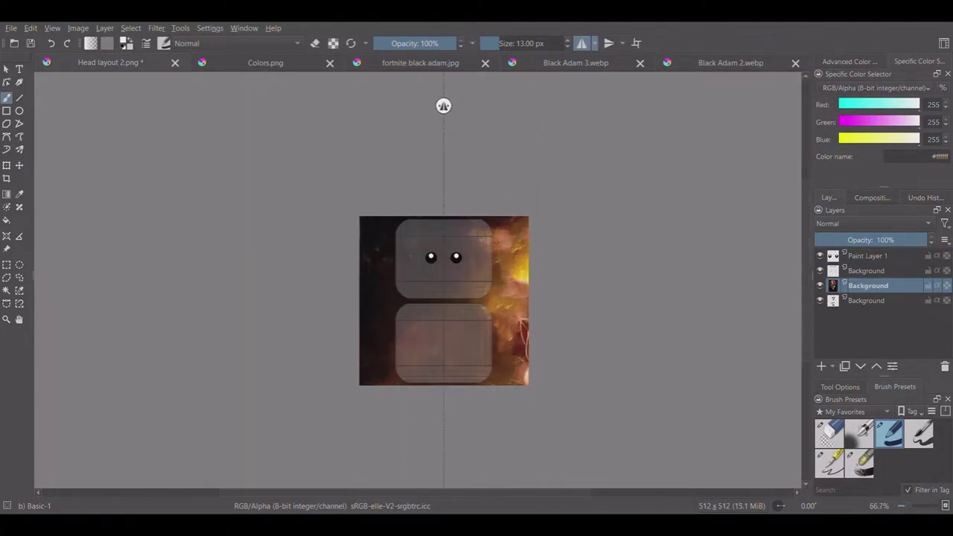
key(ctrl+Page_Down)
key(ctrl+t)
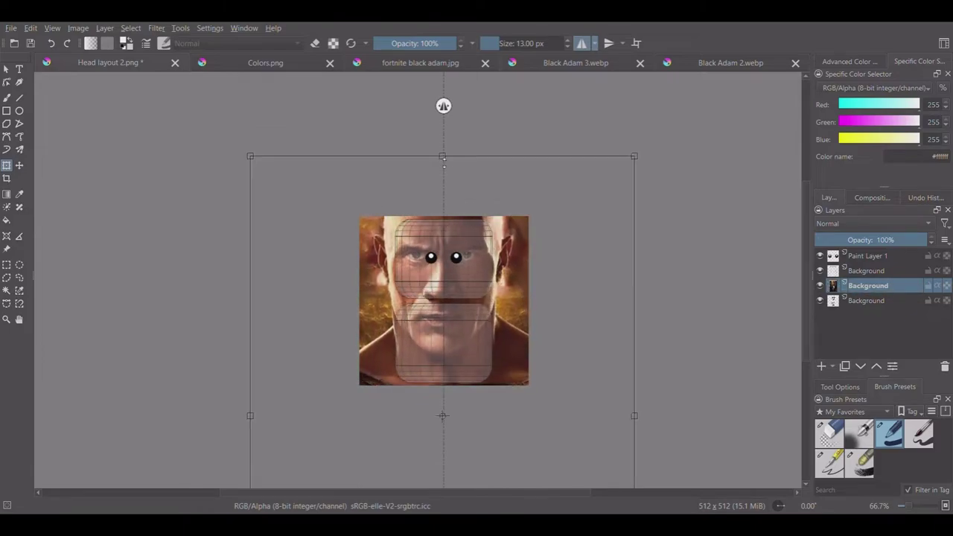
key(ctrl+Page_Down)
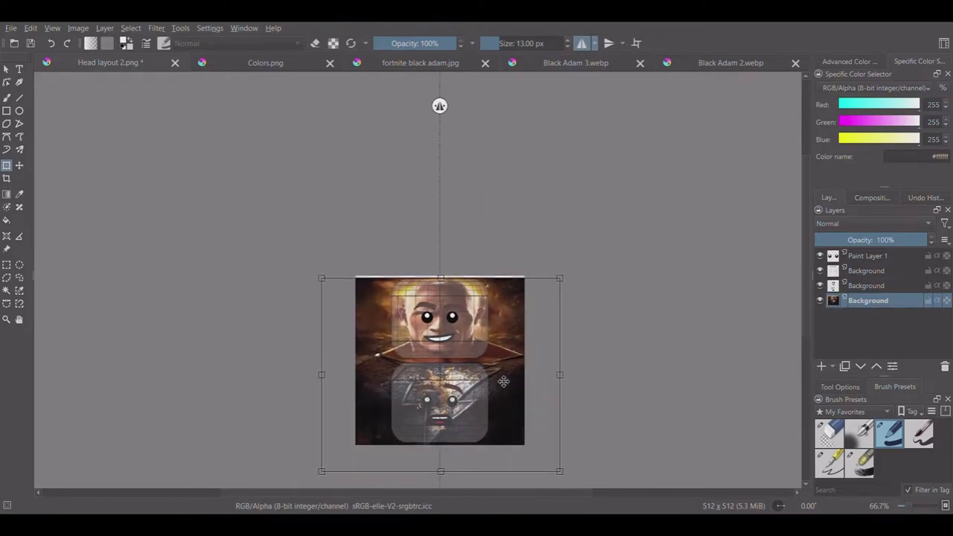
Zoom in on the eyes and add a new paint layer with the freehand brush.
key(plus)
key(plus)
key(plus)
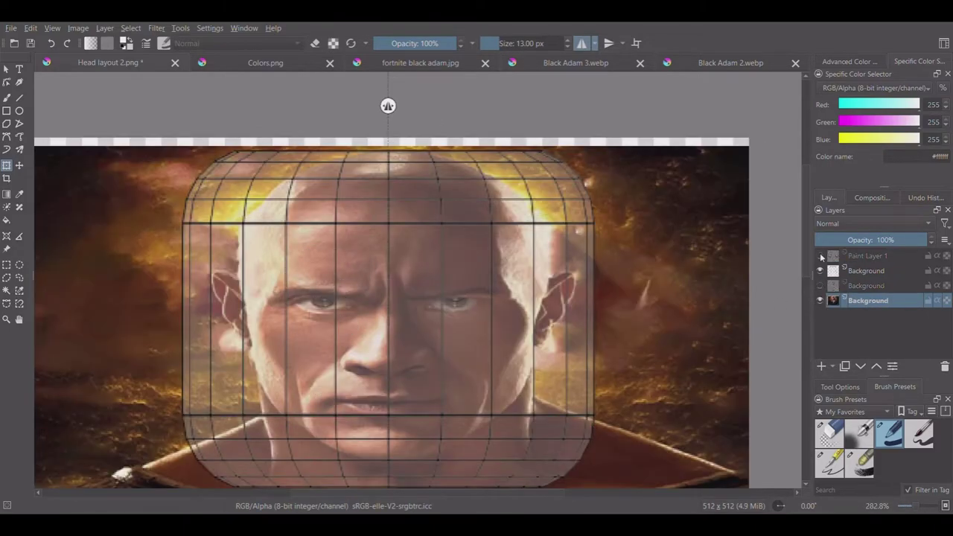
key(plus)
key(Insert)
key(b)
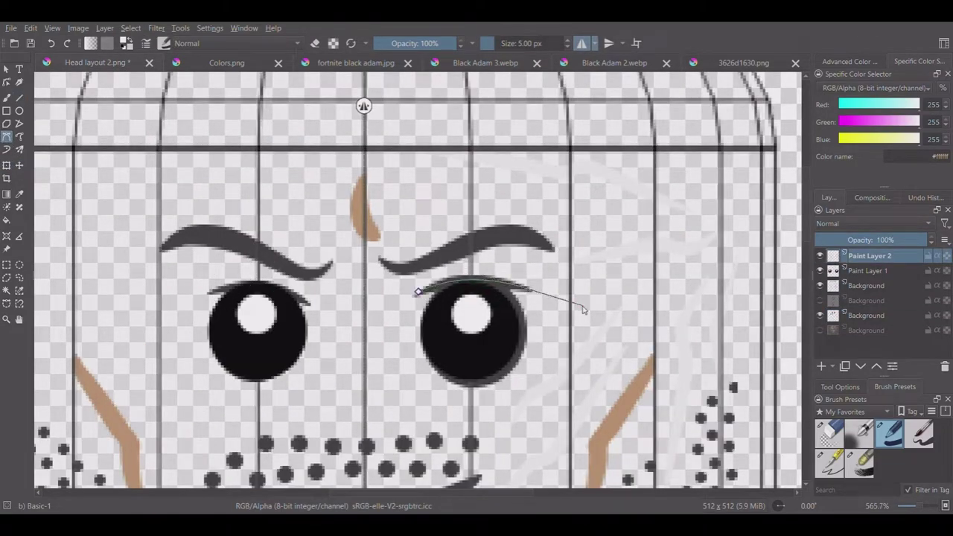
Hide the old eyebrow layer and paint thick black brows on the new layer.
scroll(580, 313, up, 1)
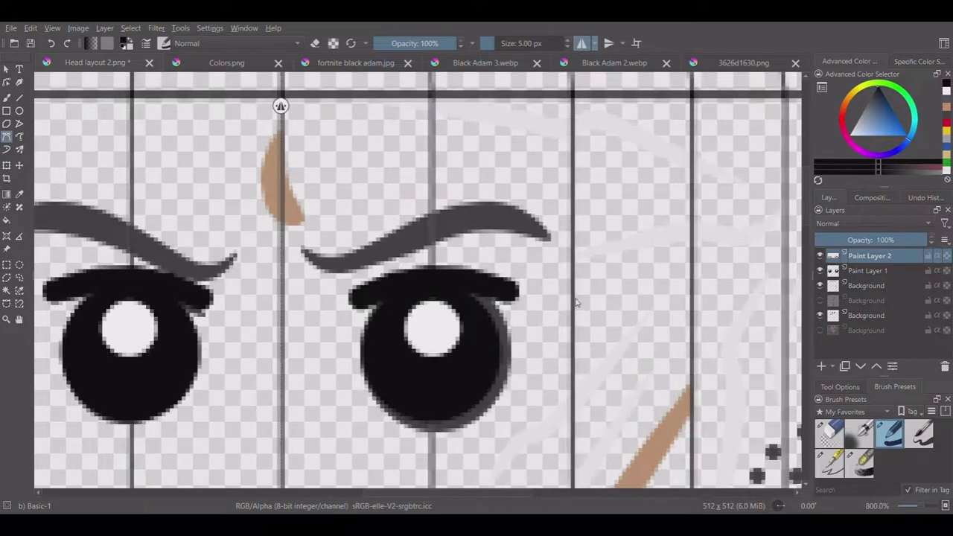
click(820, 315)
click(830, 433)
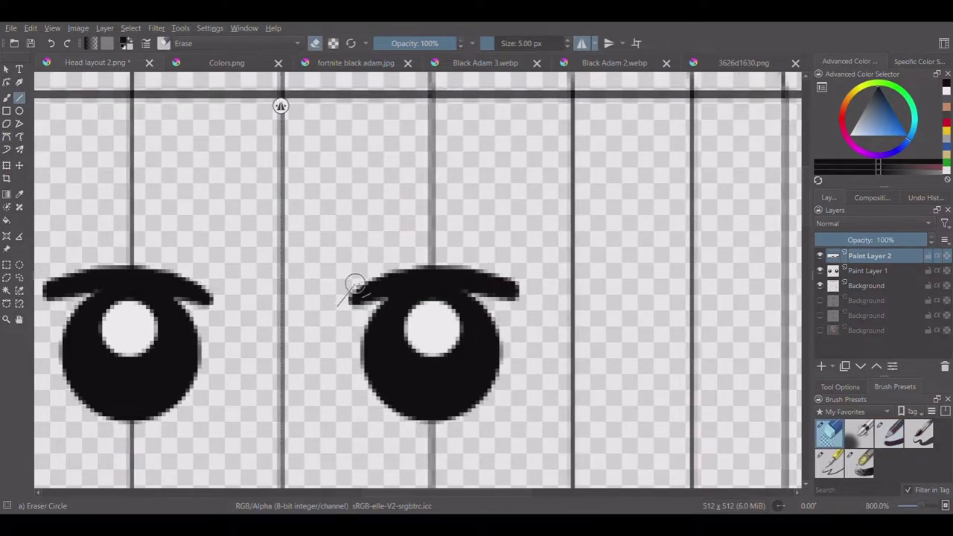
click(509, 275)
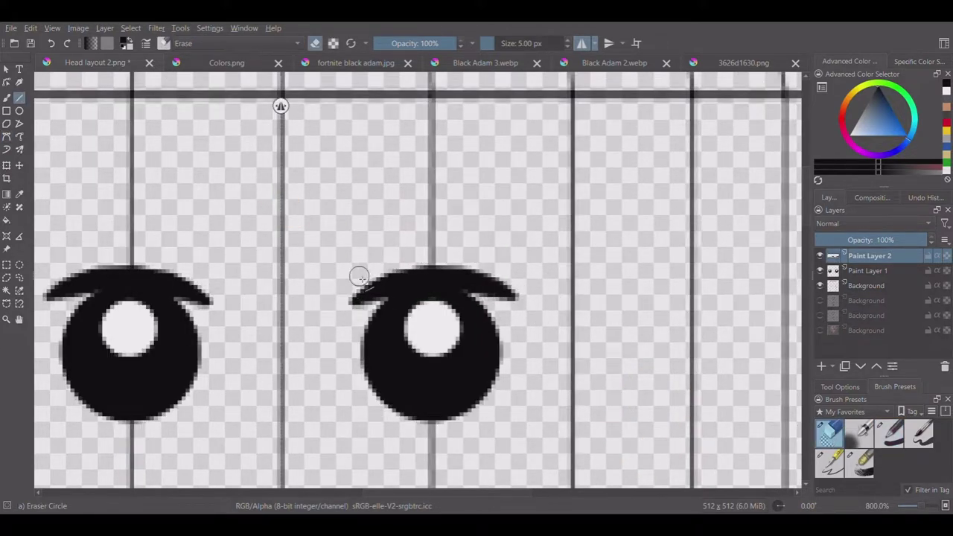
scroll(476, 268, down, 4)
scroll(482, 313, up, 5)
scroll(223, 261, down, 1)
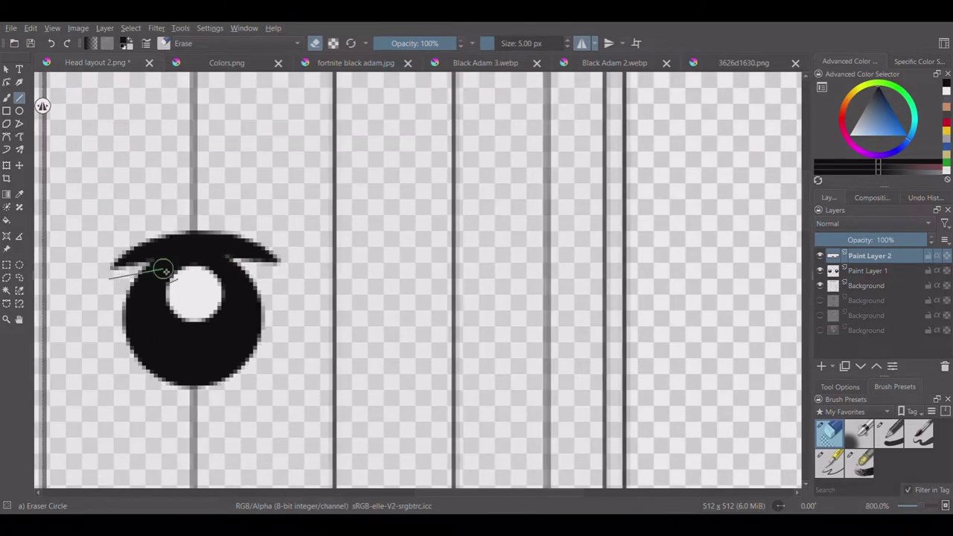
scroll(288, 347, down, 1)
scroll(278, 223, down, 5)
scroll(376, 301, up, 5)
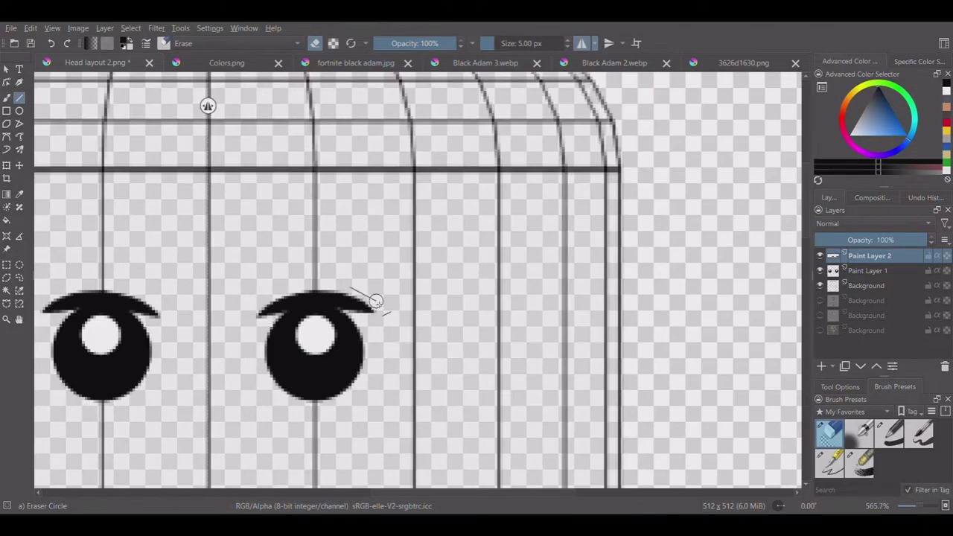
Reposition the new brows, nudging the left eyebrow slightly right.
key(ctrl+t)
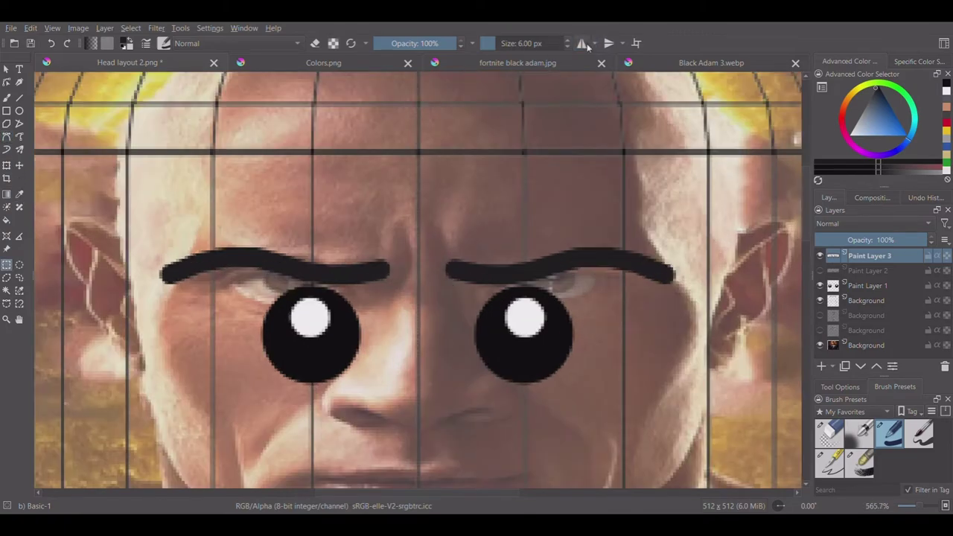
drag(144, 191, 409, 306)
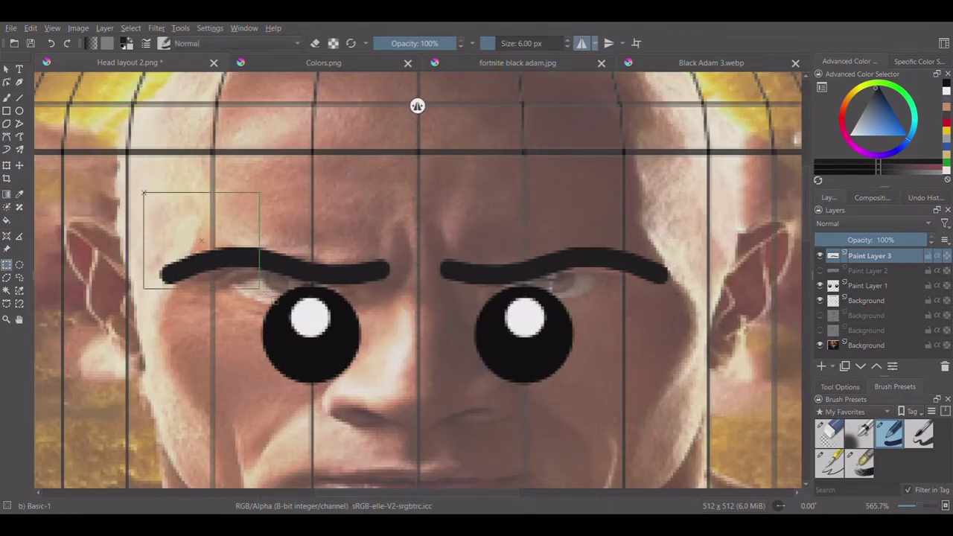
key(t)
drag(195, 184, 200, 185)
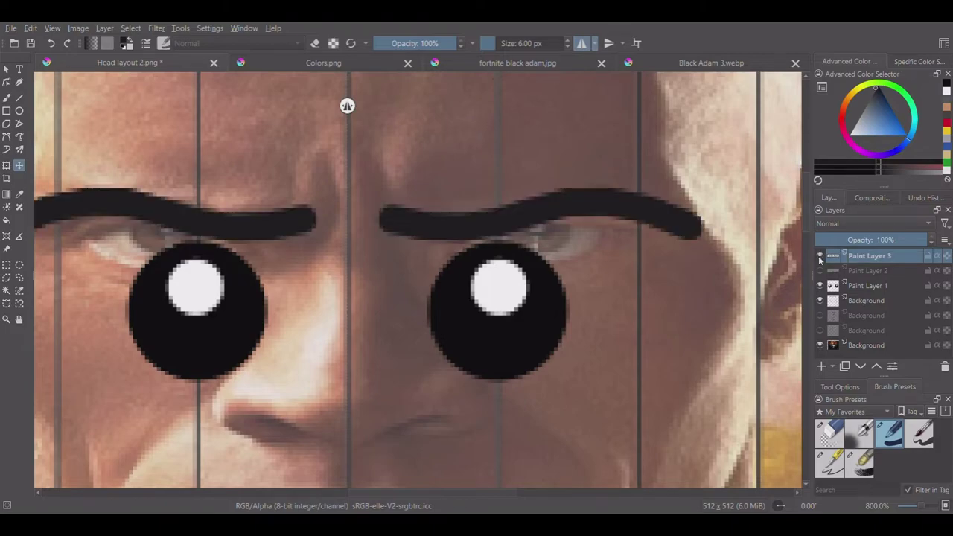
Compare against the old brown brows and taper the right eyebrow's outer tail with a small eraser.
click(829, 431)
scroll(453, 202, up, 1)
scroll(300, 197, up, 1)
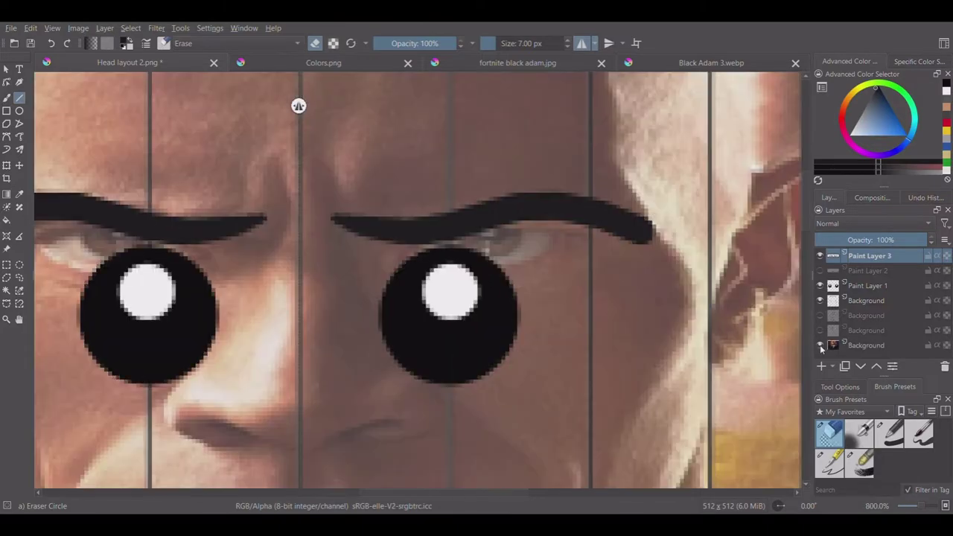
click(820, 345)
click(819, 315)
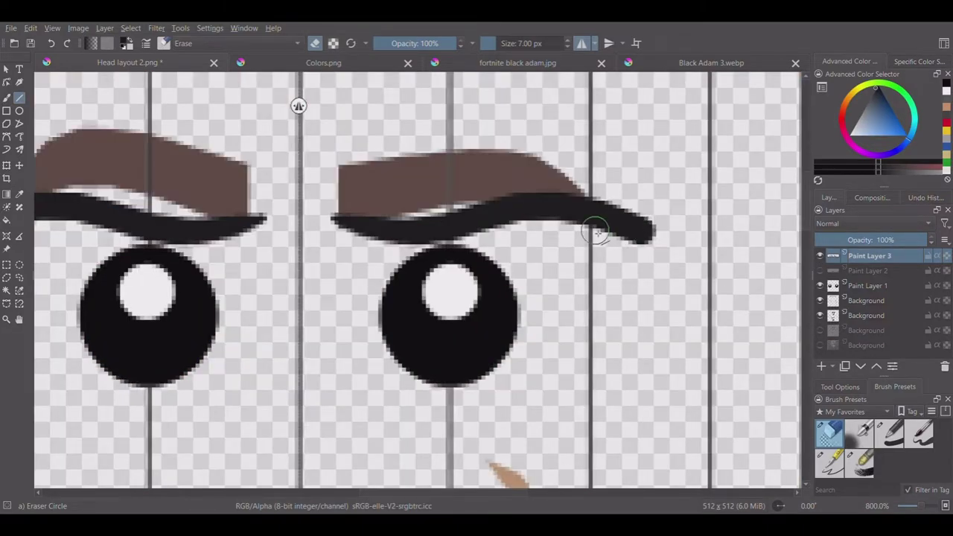
drag(595, 232, 610, 222)
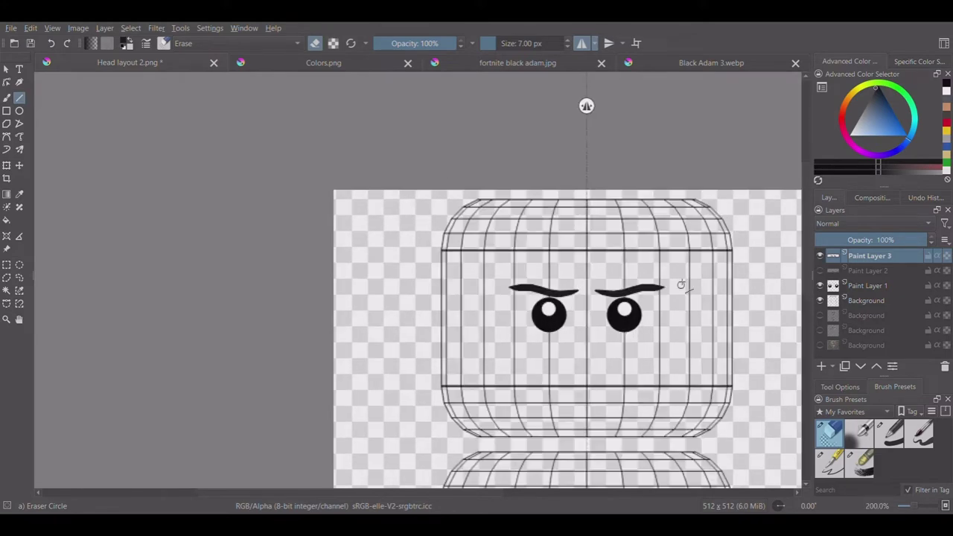
key(t)
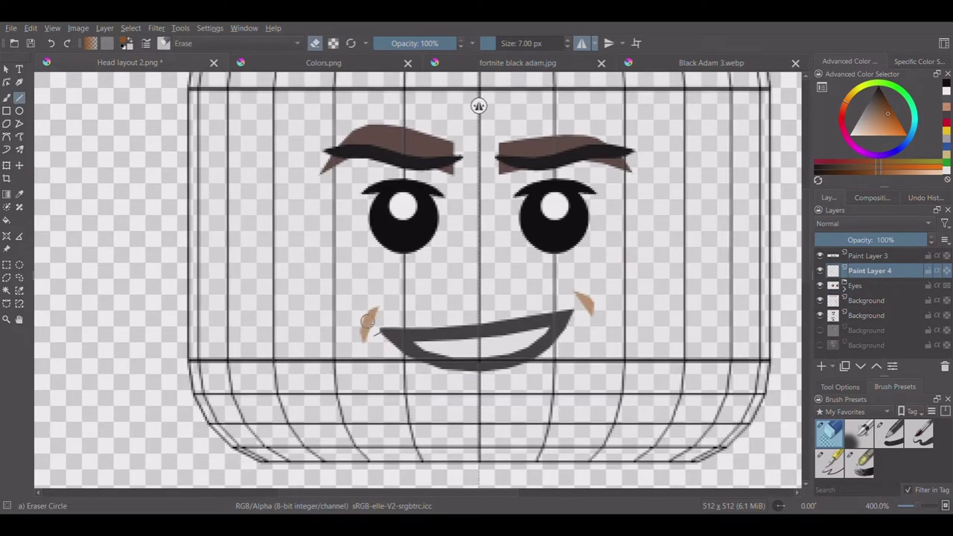
Show the reference photo and thin the brown crease between the brows into a crescent.
click(819, 344)
click(819, 315)
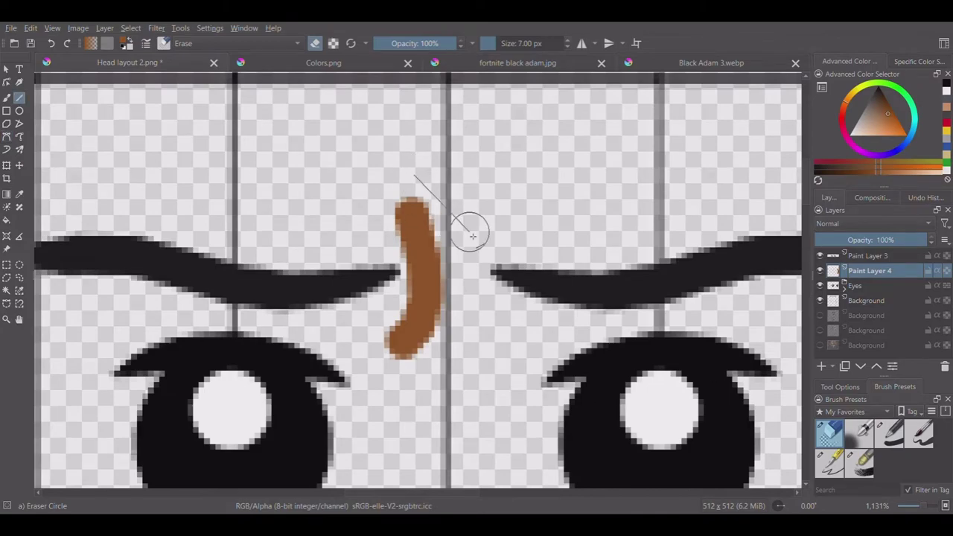
mouse_move(472, 236)
mouse_down()
mouse_move(463, 251)
mouse_move(383, 266)
mouse_move(382, 241)
mouse_up()
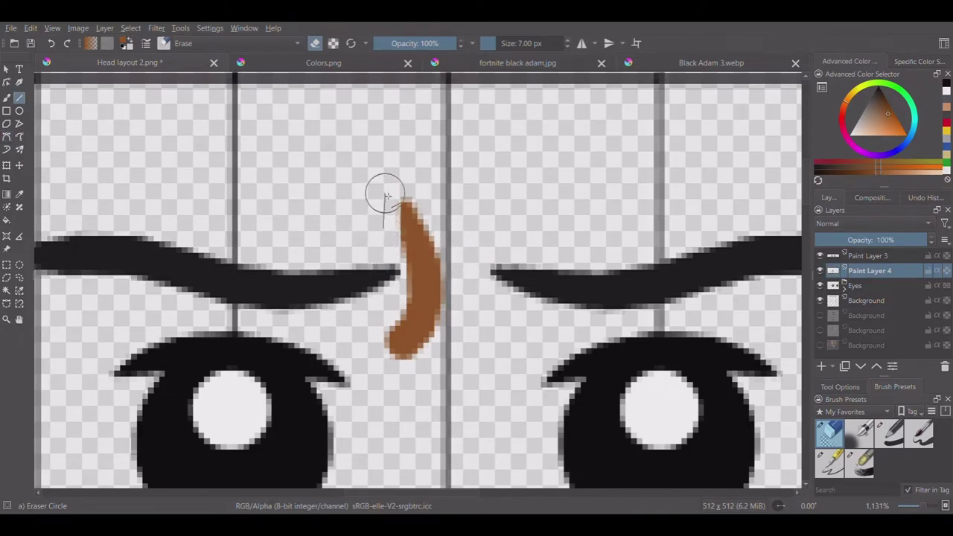
drag(466, 304, 410, 377)
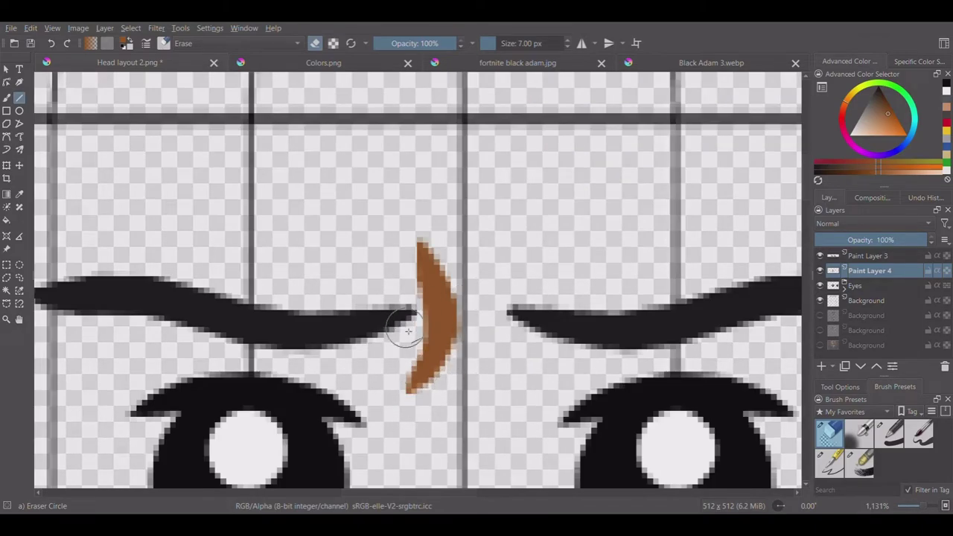
Zoom out to the whole head and move the crease layer down one position.
scroll(446, 339, down, 1)
scroll(420, 372, up, 1)
scroll(436, 315, down, 1)
scroll(452, 347, up, 1)
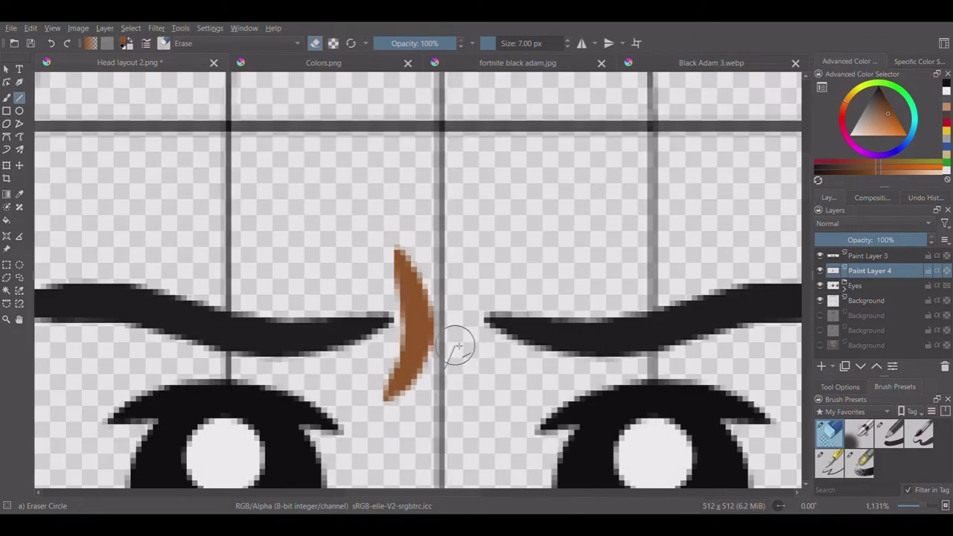
scroll(453, 347, down, 1)
scroll(631, 419, up, 1)
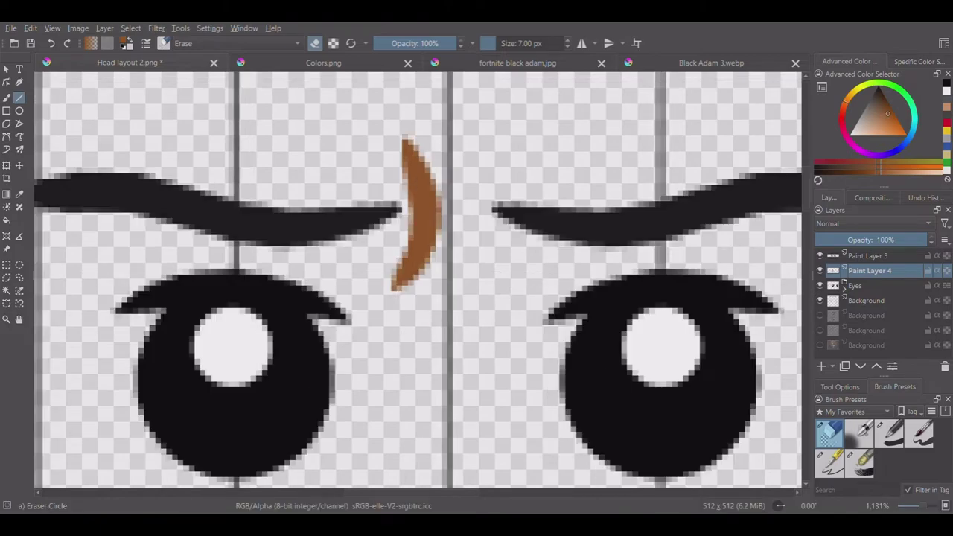
key(1)
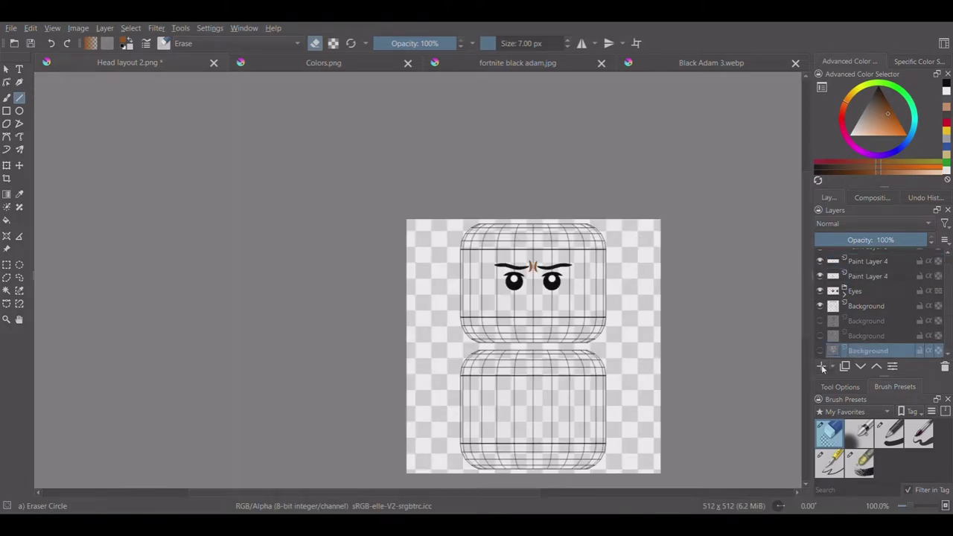
click(860, 365)
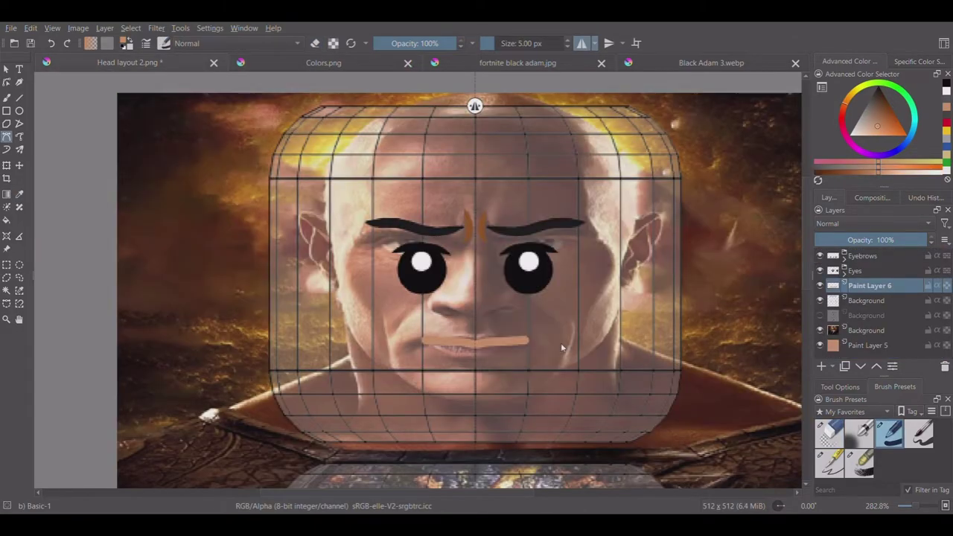
Replace the orange mouth stroke with a straight black mouth line with tapered ends.
key(ctrl+z)
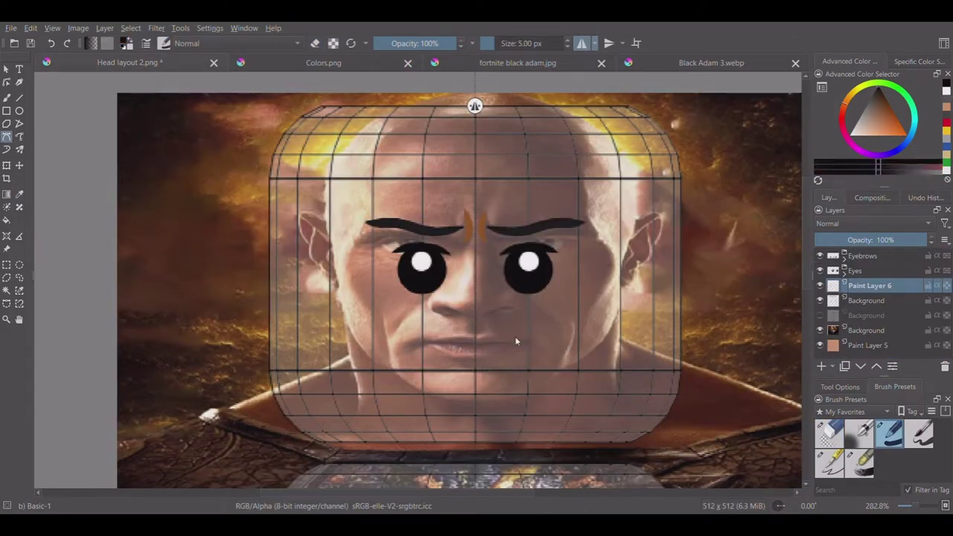
drag(554, 350, 563, 341)
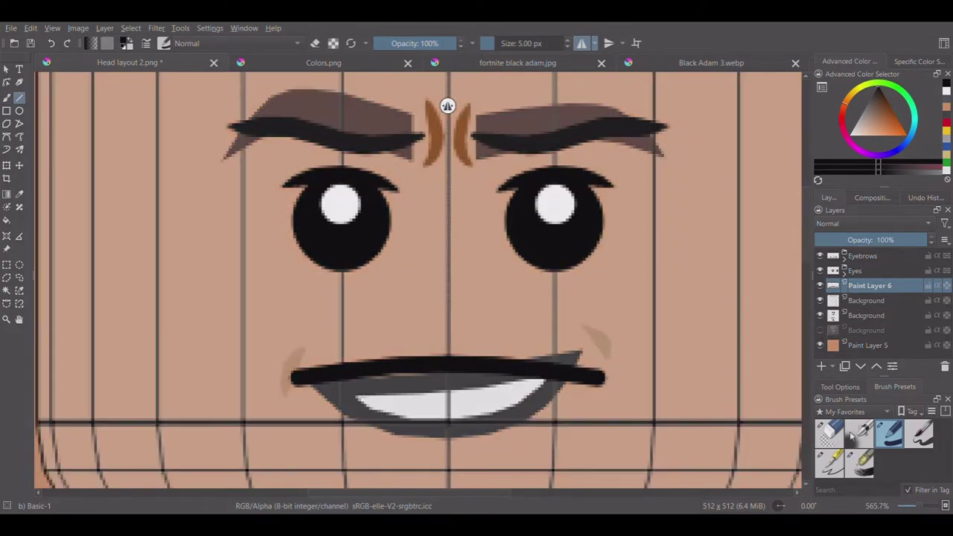
click(839, 434)
drag(581, 351, 588, 379)
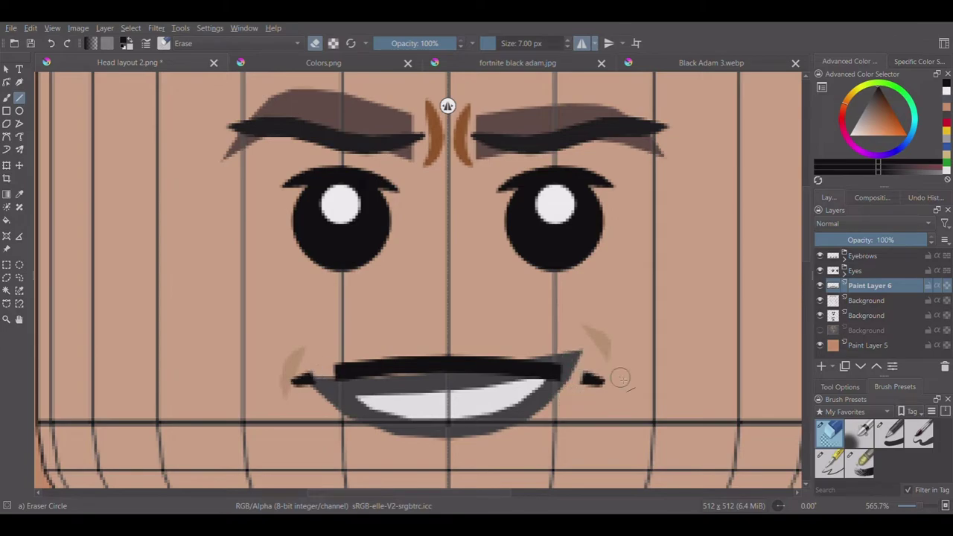
Hide the old brown eyebrows and grinning mouth layer to review the stern face.
click(820, 315)
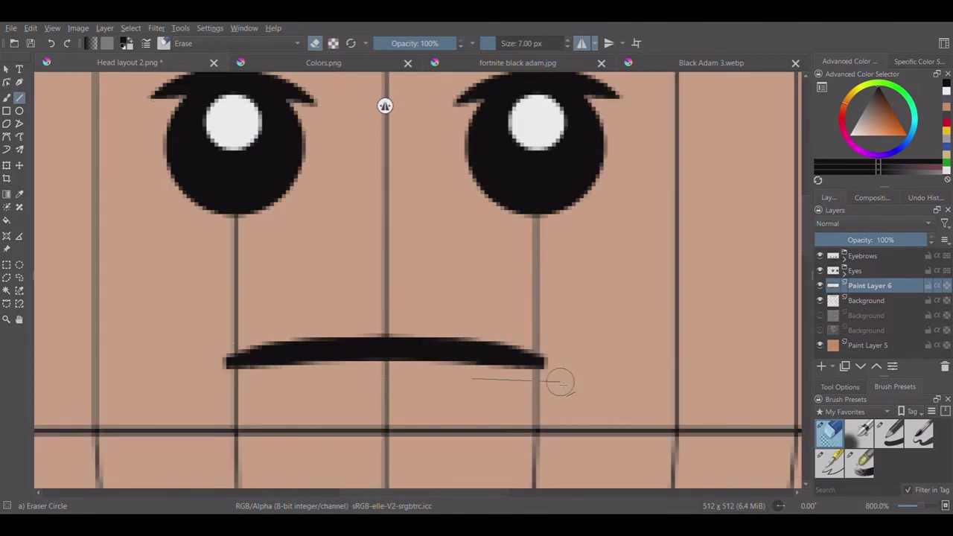
scroll(519, 332, down, 6)
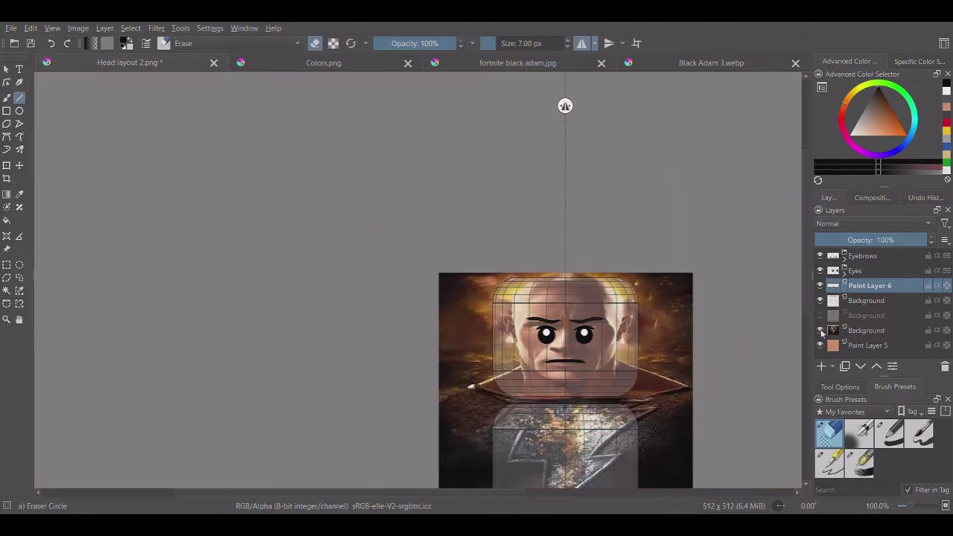
scroll(379, 335, up, 3)
scroll(525, 419, up, 2)
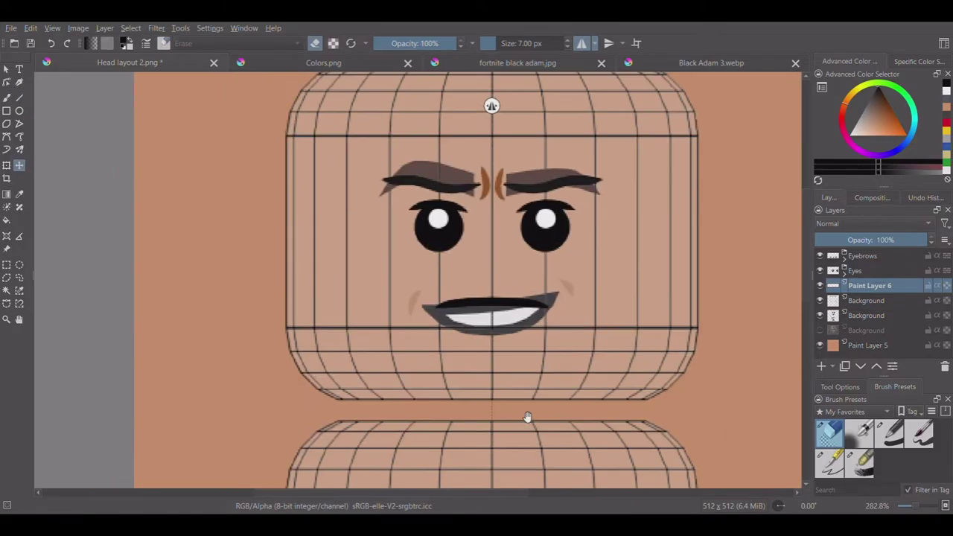
scroll(628, 394, down, 5)
scroll(624, 134, up, 3)
scroll(533, 404, up, 1)
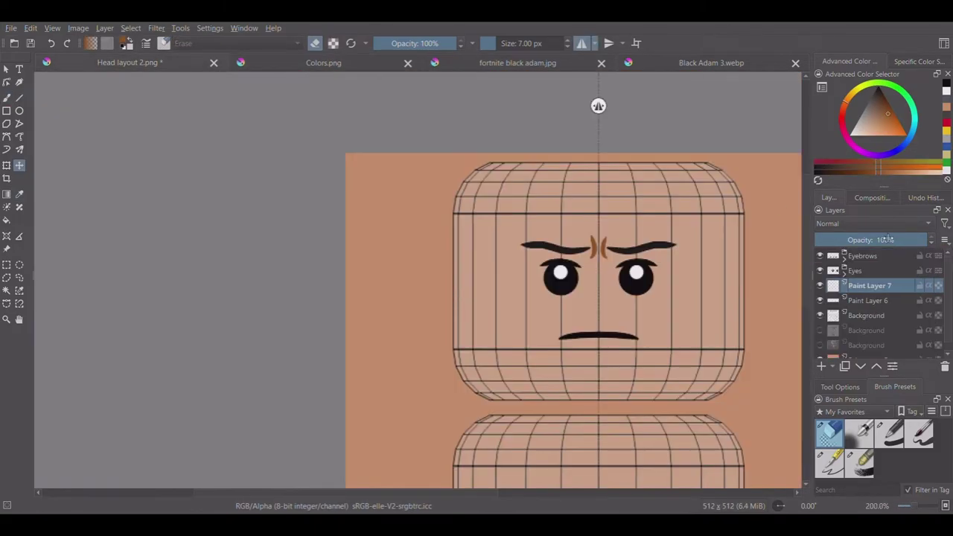
Add two new paint layers and hide the Black Adam reference photo.
click(821, 366)
click(821, 337)
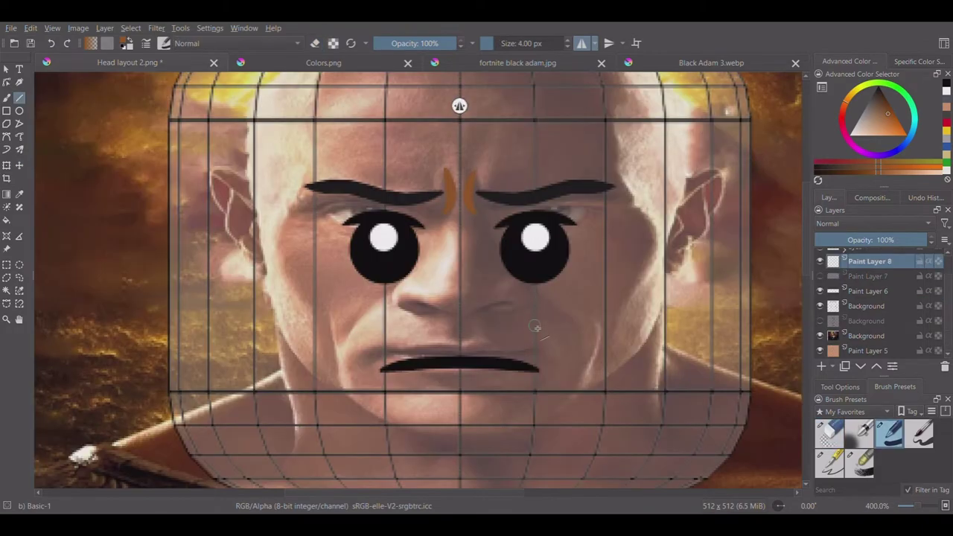
click(820, 336)
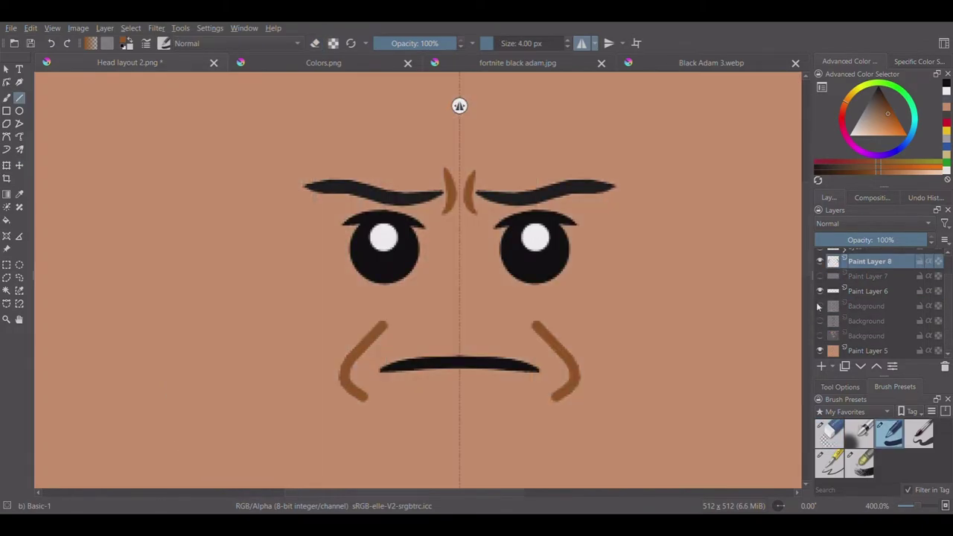
scroll(547, 410, up, 3)
scroll(645, 387, down, 4)
scroll(640, 368, up, 5)
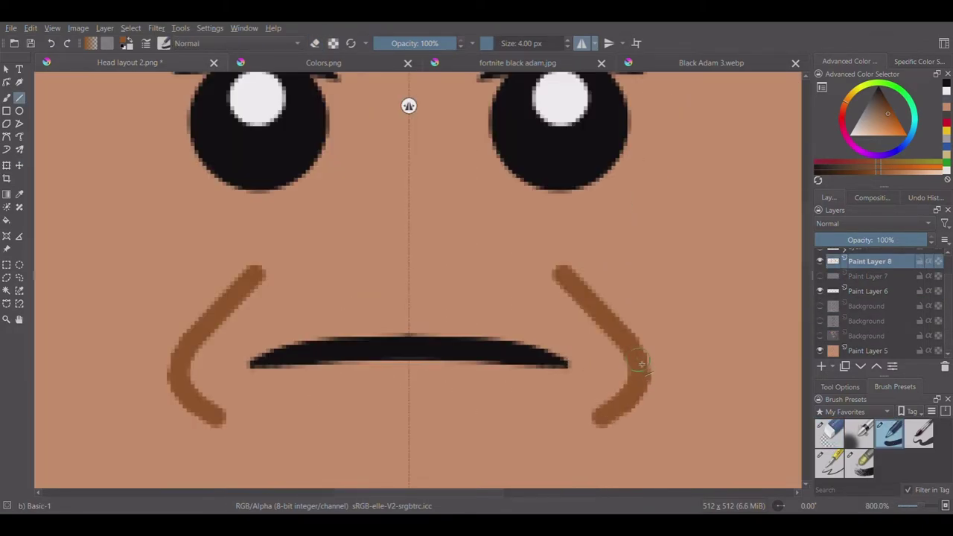
Erase the top ends of both mirrored brown cheek lines with the eraser.
key(e)
scroll(659, 378, down, 5)
scroll(625, 342, up, 5)
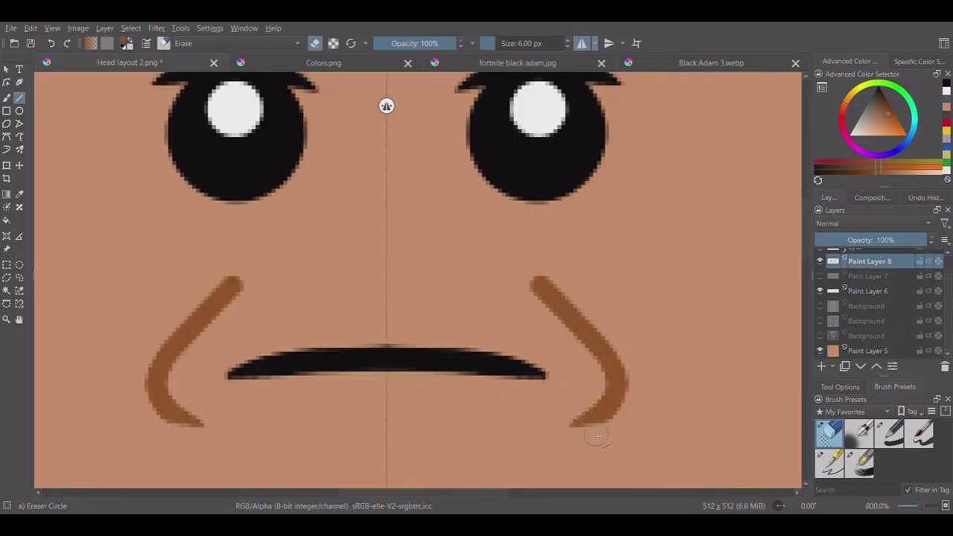
scroll(630, 414, down, 5)
scroll(609, 436, up, 5)
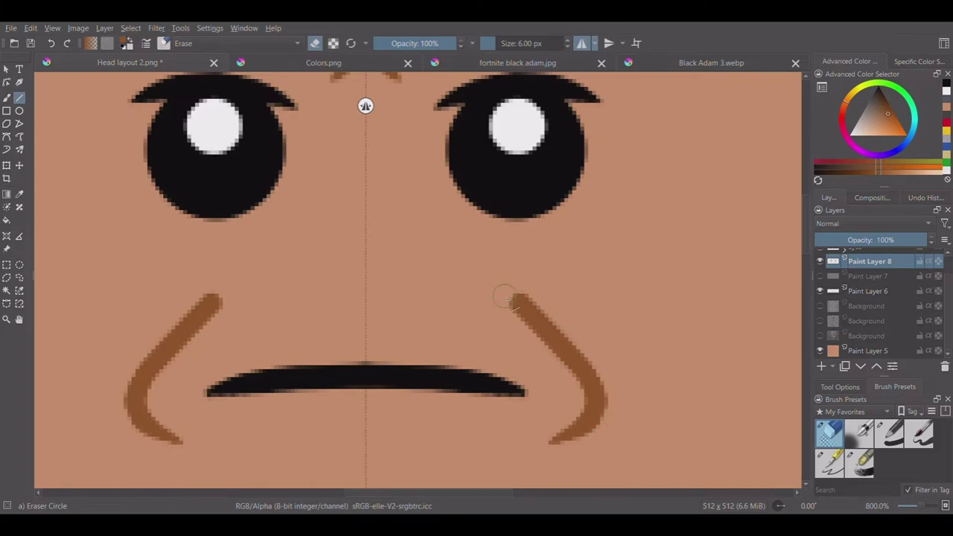
drag(503, 297, 544, 306)
scroll(525, 295, down, 5)
scroll(355, 219, up, 6)
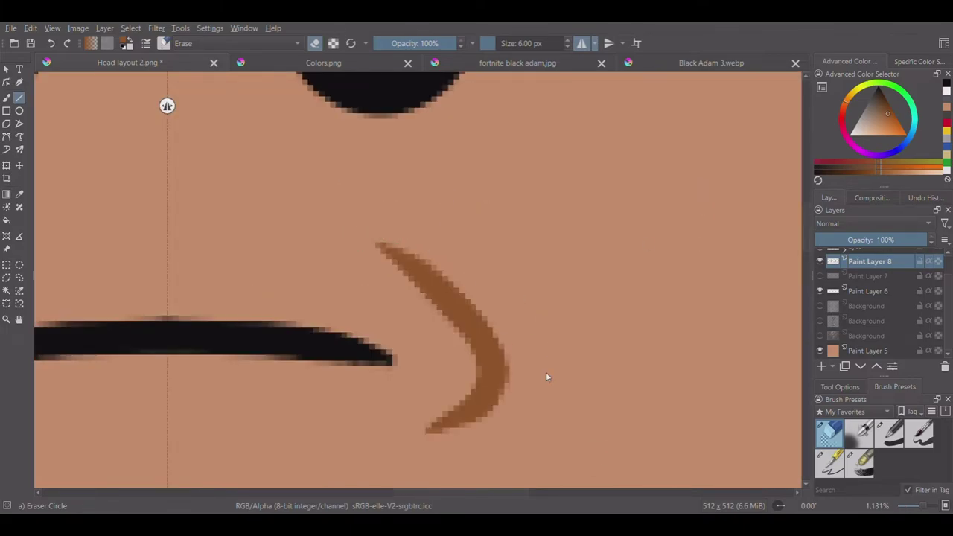
scroll(529, 130, down, 5)
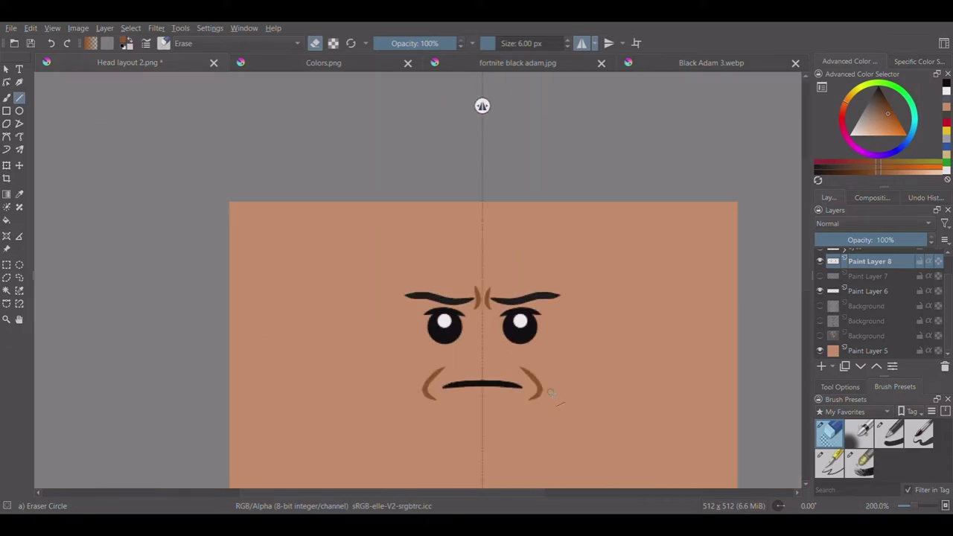
scroll(570, 288, up, 4)
scroll(544, 281, up, 1)
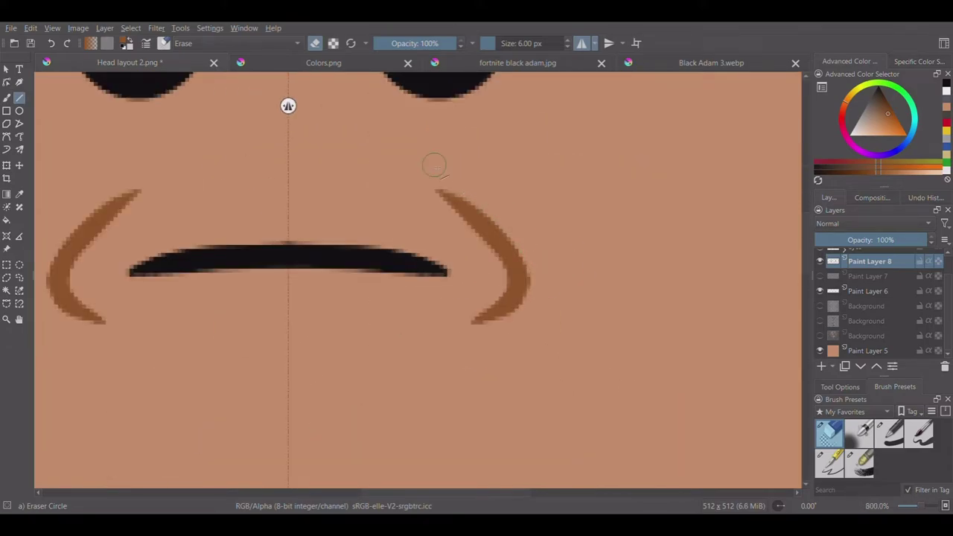
scroll(434, 165, down, 5)
scroll(485, 301, up, 6)
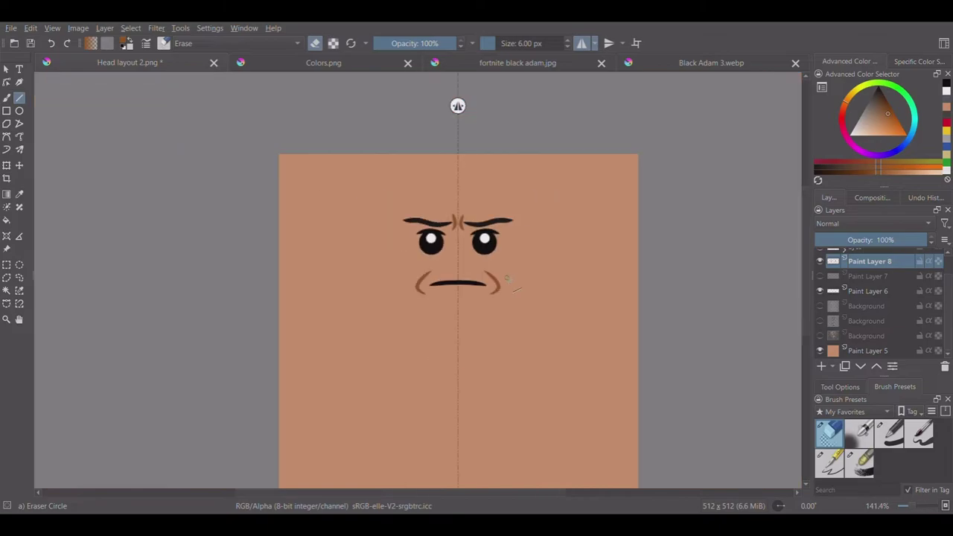
scroll(590, 340, up, 1)
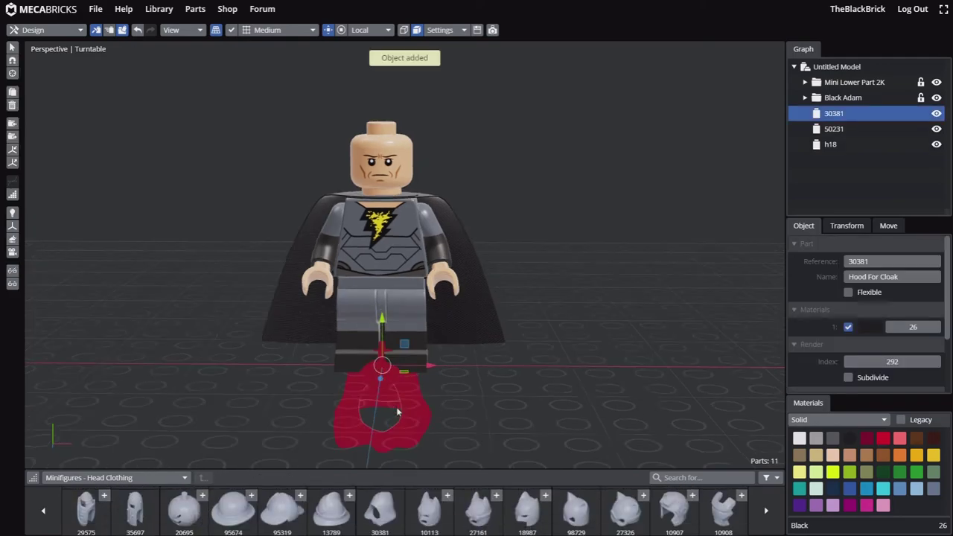
Add a camera and frame the minifigure closer in its view.
click(12, 239)
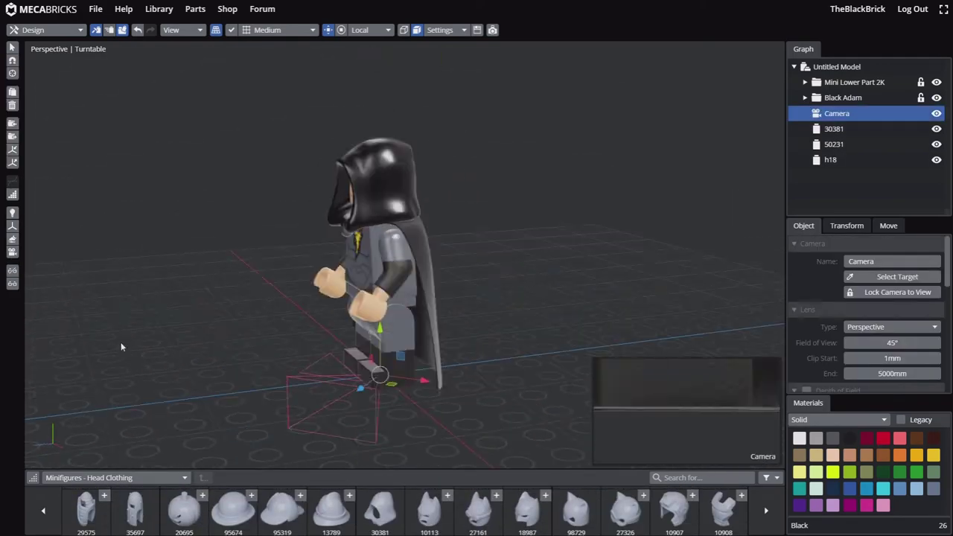
drag(512, 375, 540, 268)
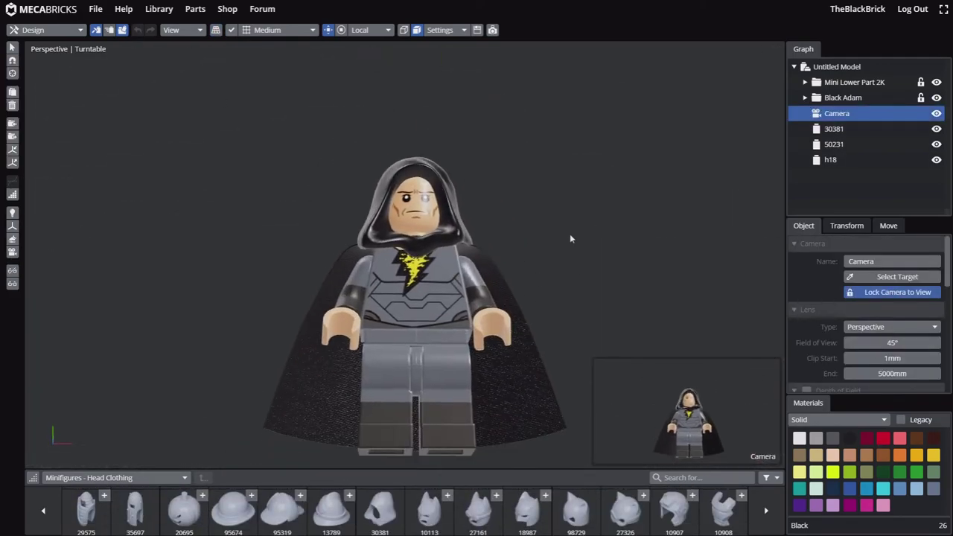
scroll(542, 270, down, 5)
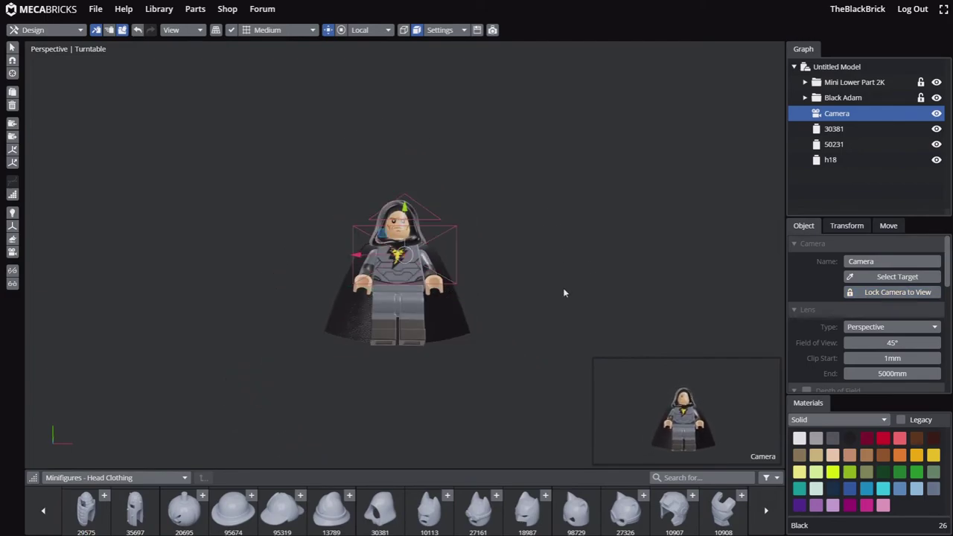
drag(888, 342, 881, 346)
Gather the Mini Lower Part, h18 head and hood into one Group.
click(854, 87)
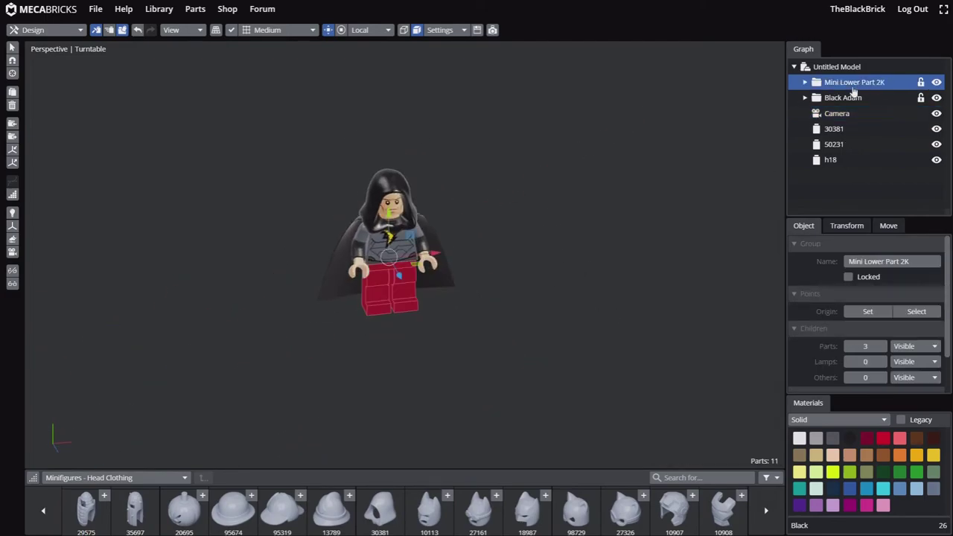
click(832, 176)
drag(821, 87, 859, 127)
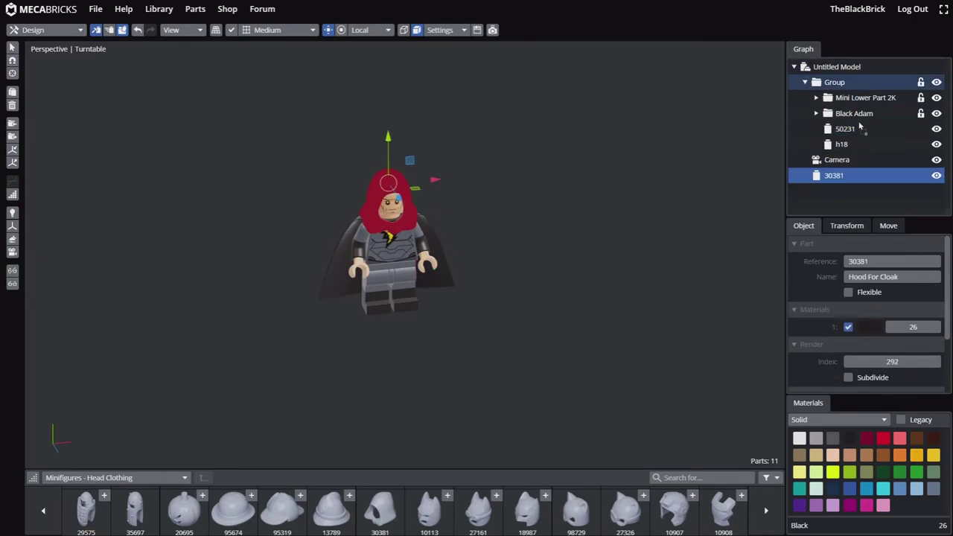
click(473, 235)
key(KP_7)
key(KP_1)
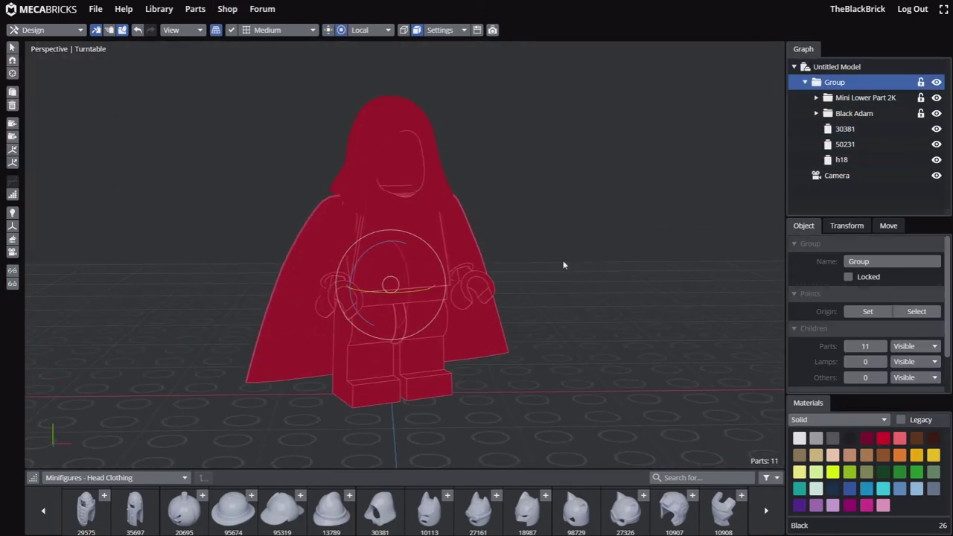
Hide the hood and rotate the right and left arms into new poses.
click(845, 128)
key(h)
click(816, 113)
click(854, 129)
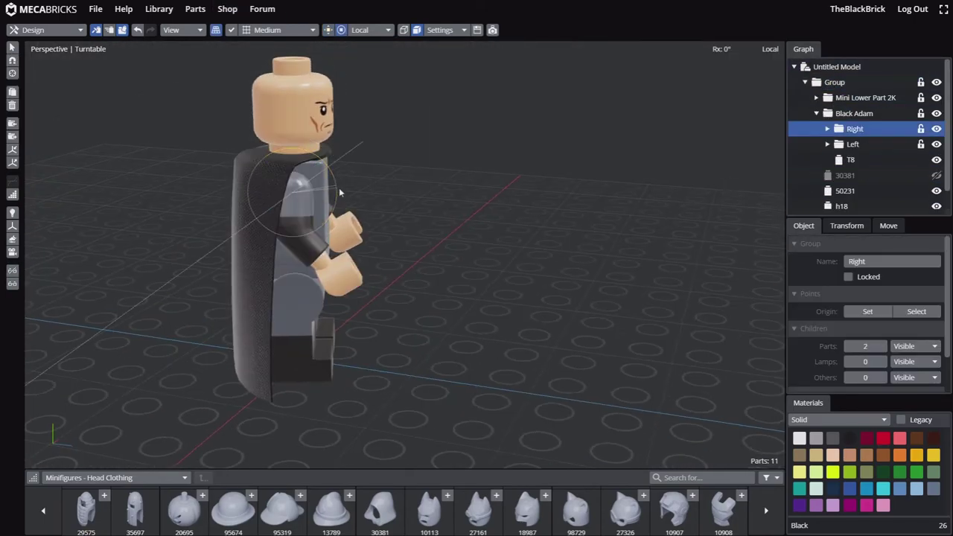
drag(357, 186, 582, 225)
click(852, 144)
drag(476, 149, 493, 211)
key(KP_3)
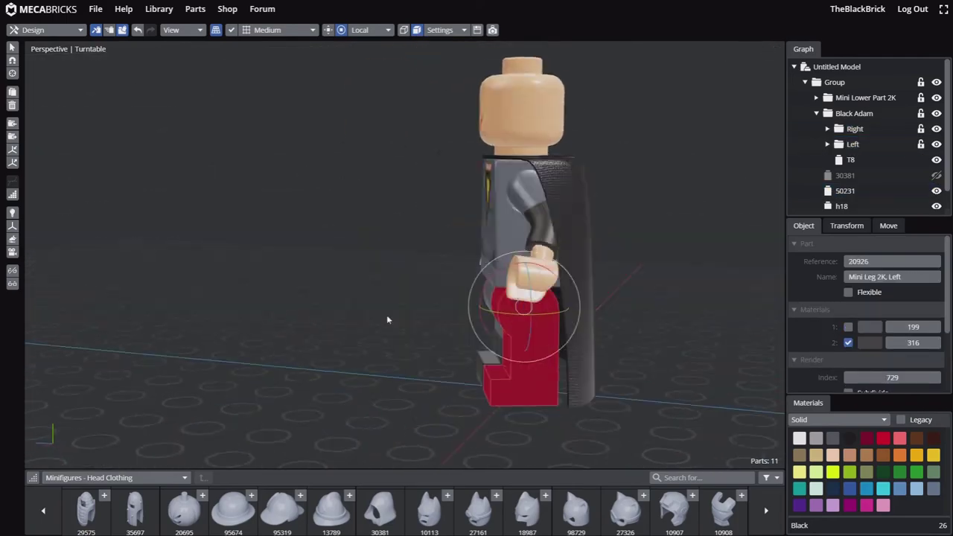
key(KP_1)
Check the hooded figure through the camera, re-hide the hood and add a Sun lamp.
click(213, 29)
key(alt+h)
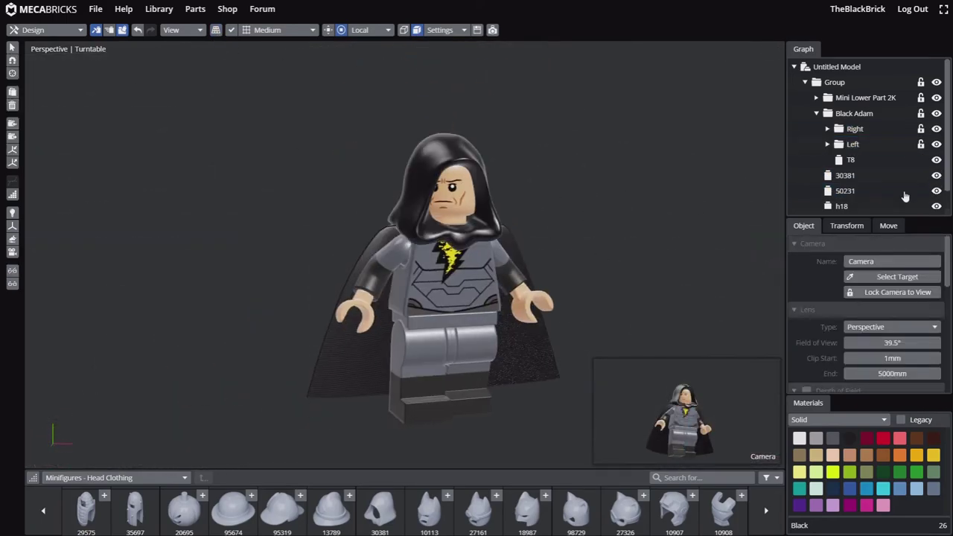
drag(585, 266, 661, 269)
click(660, 268)
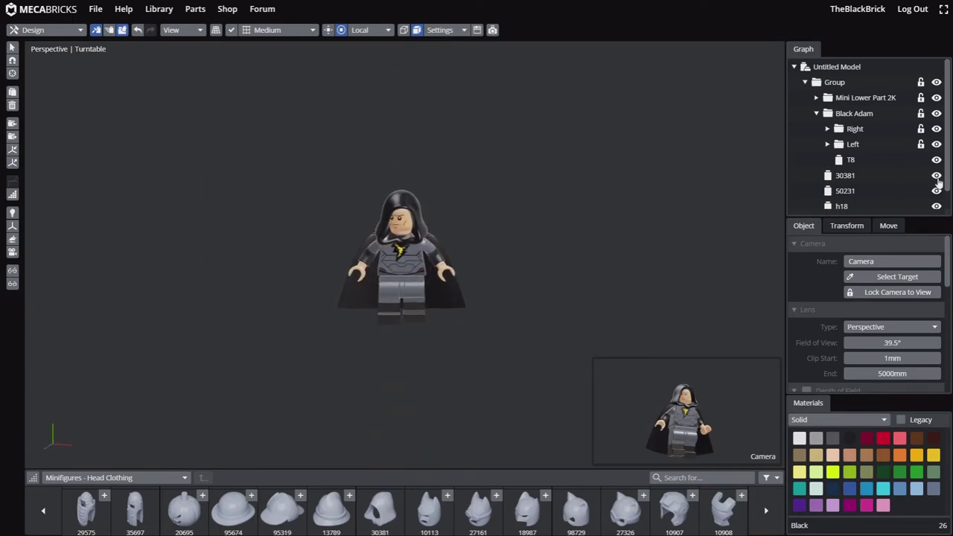
click(936, 129)
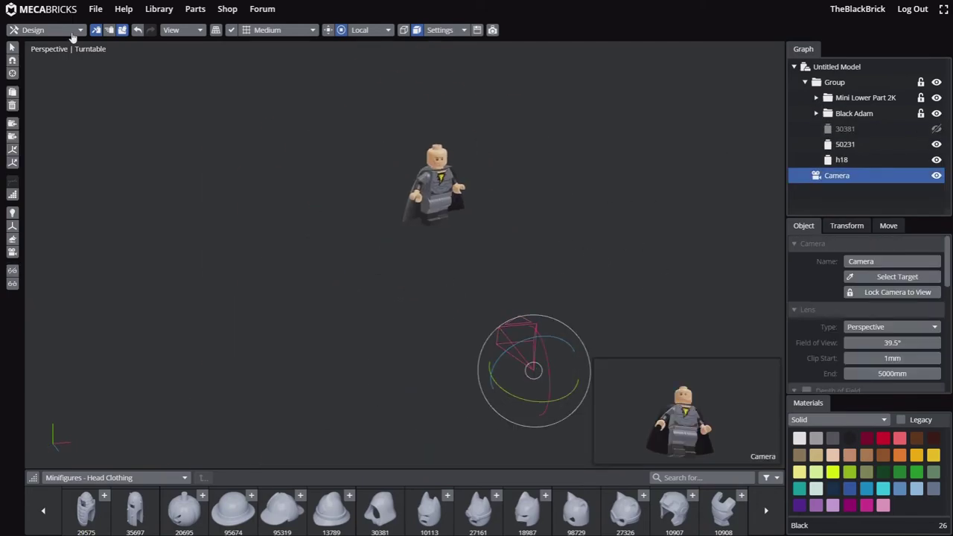
click(12, 212)
click(390, 251)
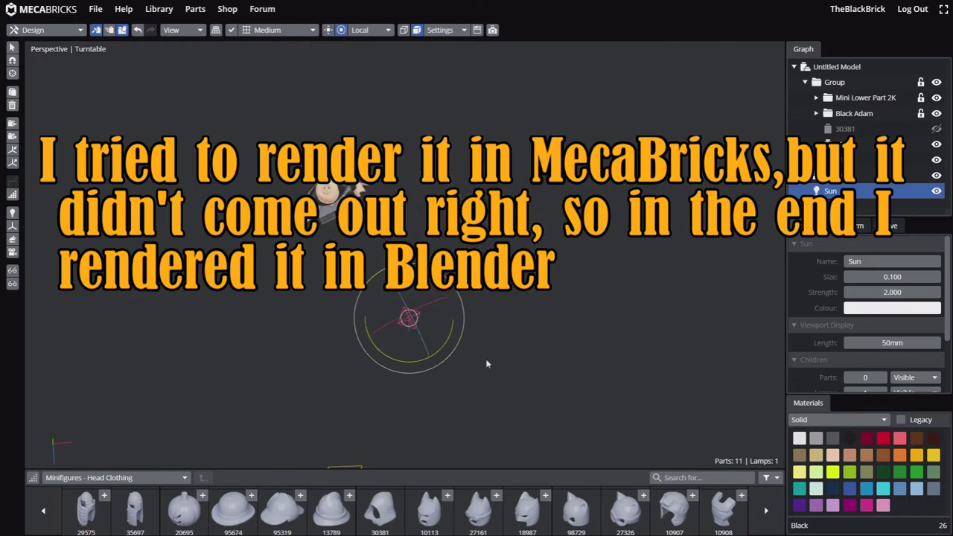
Deselect the Sun lamp and switch the editing mode to 3D Rendering.
drag(525, 116, 615, 295)
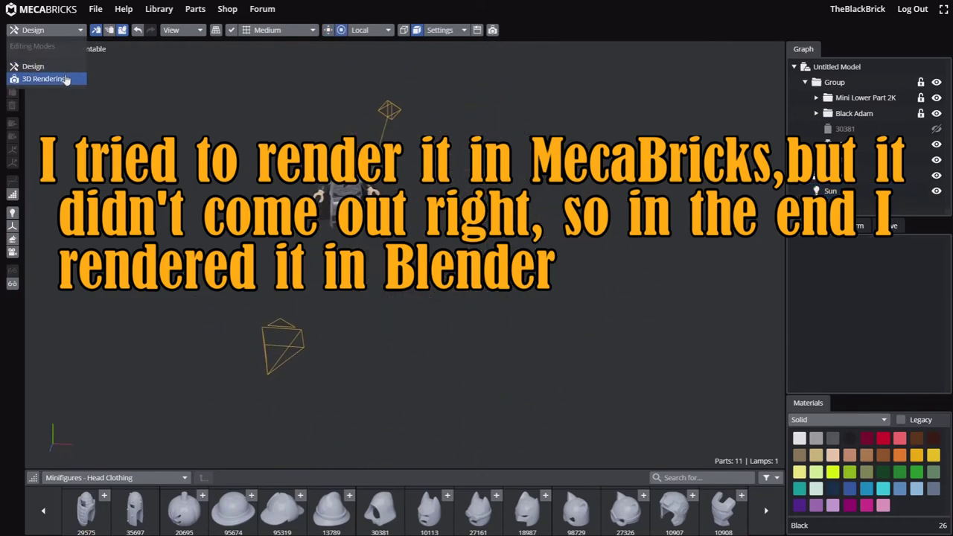
click(66, 79)
click(863, 431)
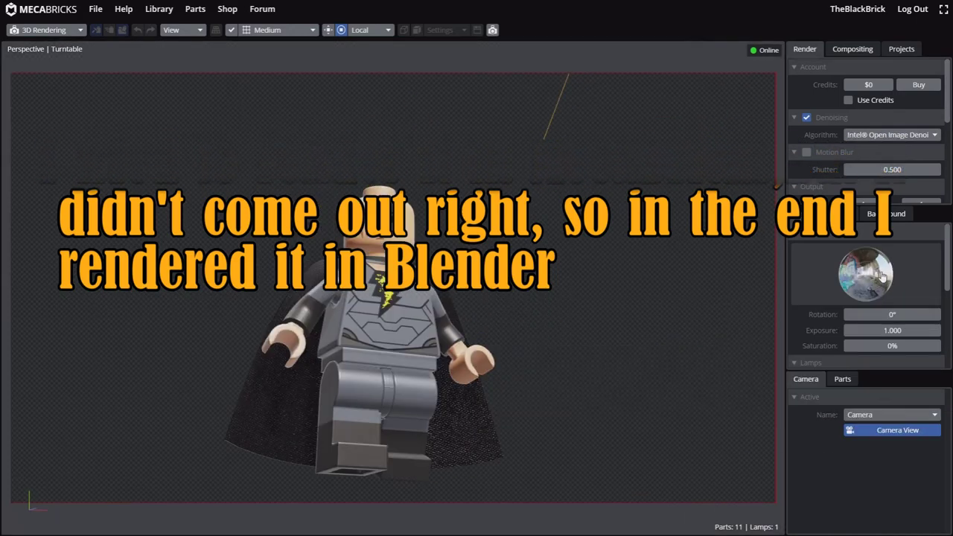
Try light grey and dark HDRI environments, settling on the tunnel-like map.
click(866, 273)
click(741, 424)
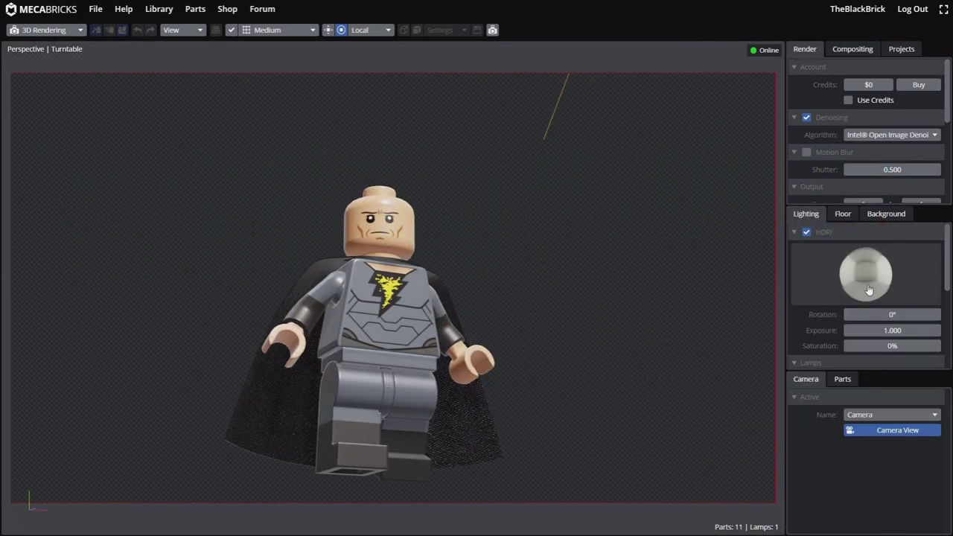
click(868, 289)
click(641, 428)
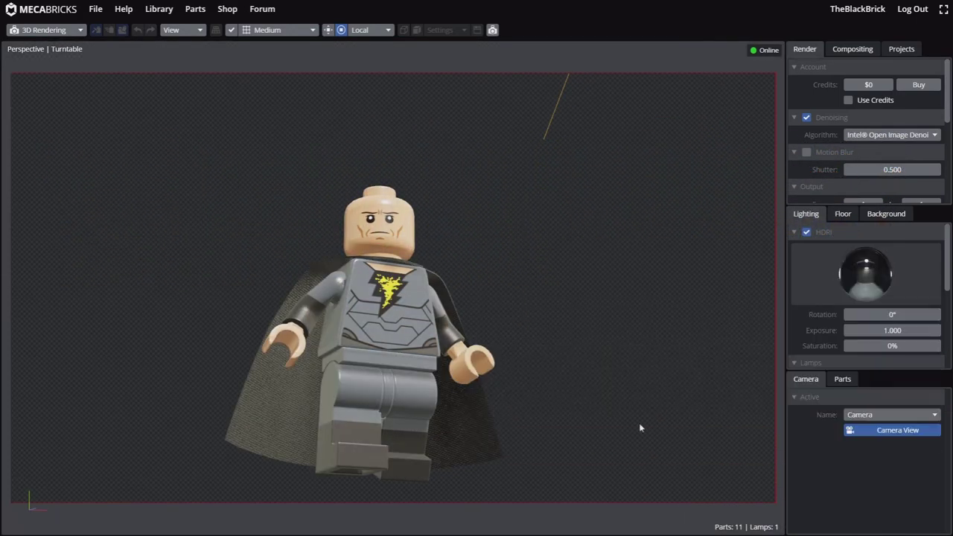
click(860, 277)
click(790, 434)
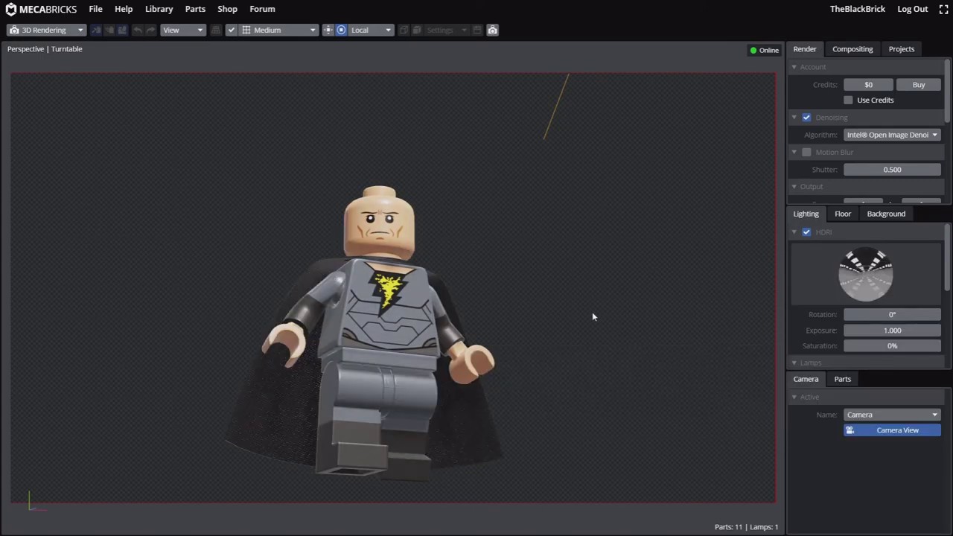